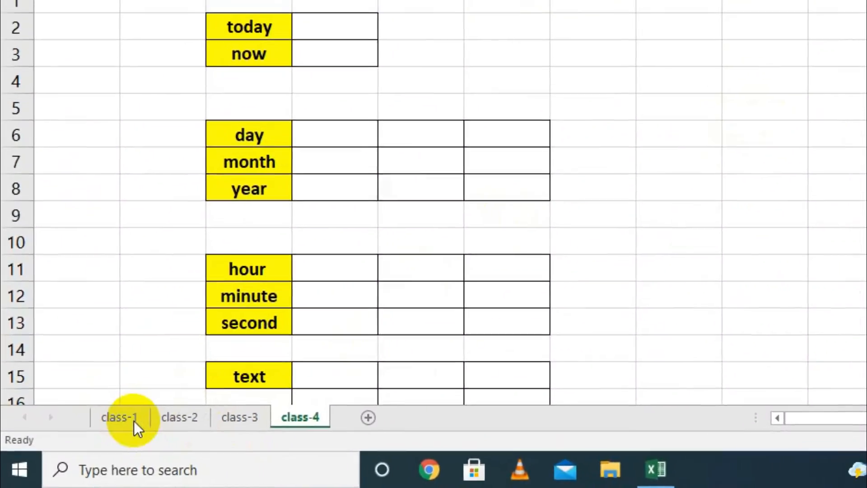
pyautogui.click(195, 411)
pyautogui.click(260, 412)
pyautogui.click(240, 432)
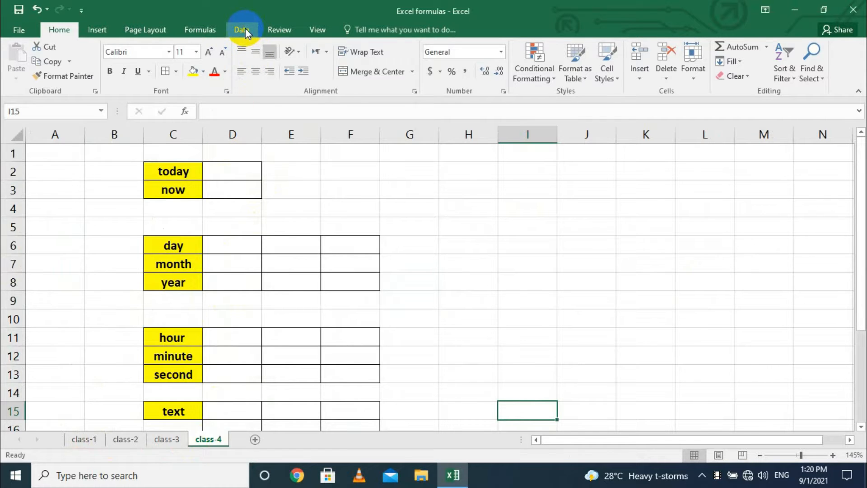
pyautogui.click(245, 28)
pyautogui.click(208, 35)
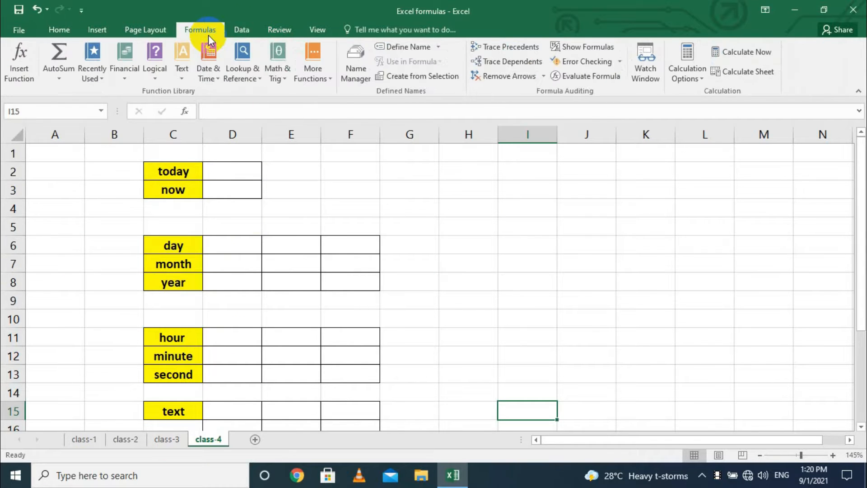
# Step: Enter the formula =today() in cell D2, beside the "today" label on the class-4 sheet
pyautogui.click(219, 174)
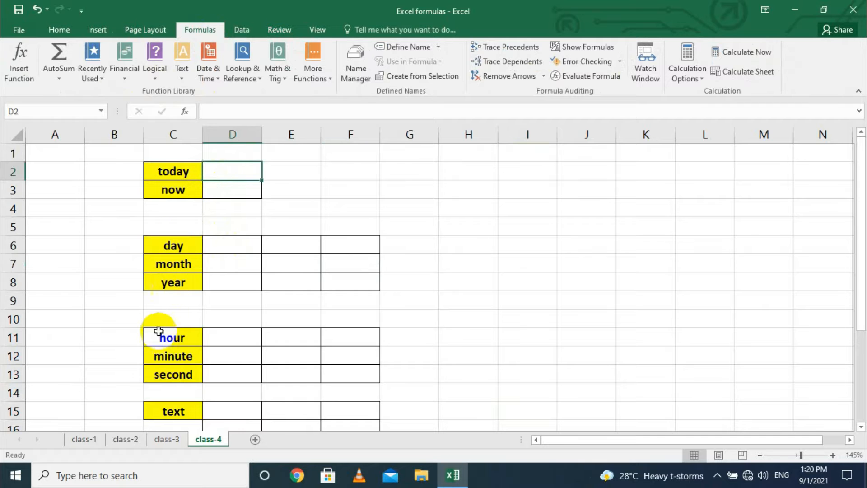
pyautogui.scroll(-2, 195, 356)
pyautogui.scroll(2, 236, 205)
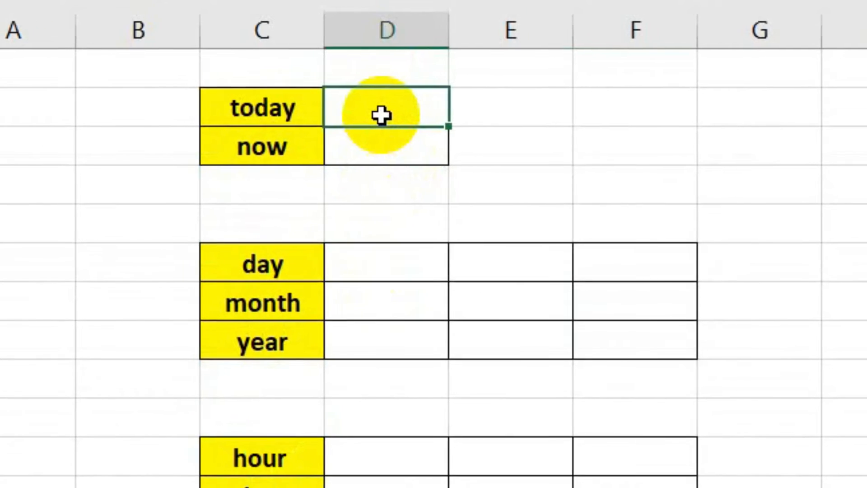
pyautogui.write('=')
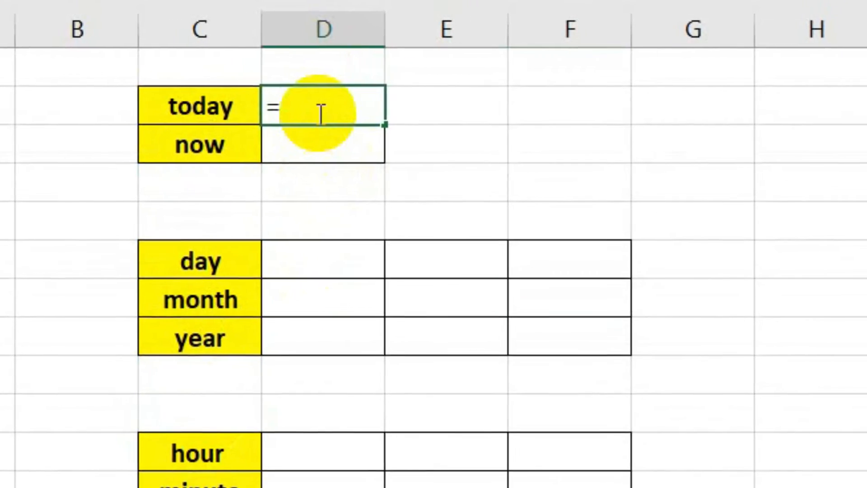
pyautogui.write('toda')
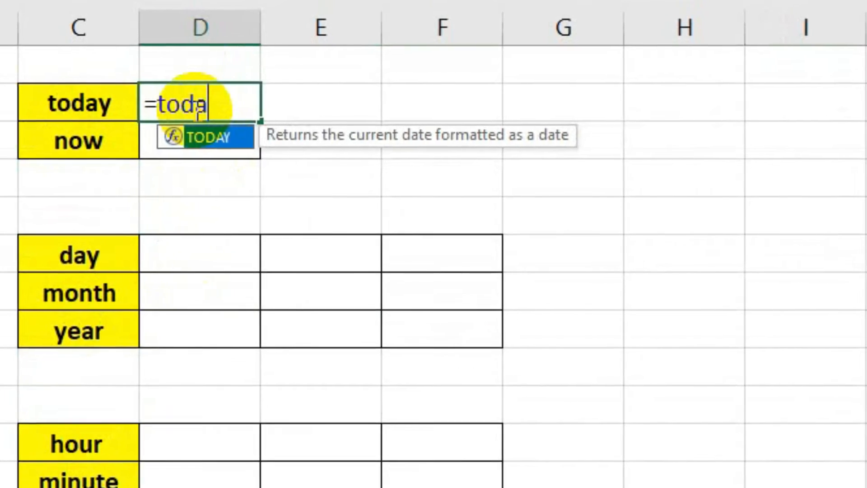
pyautogui.write('y(')
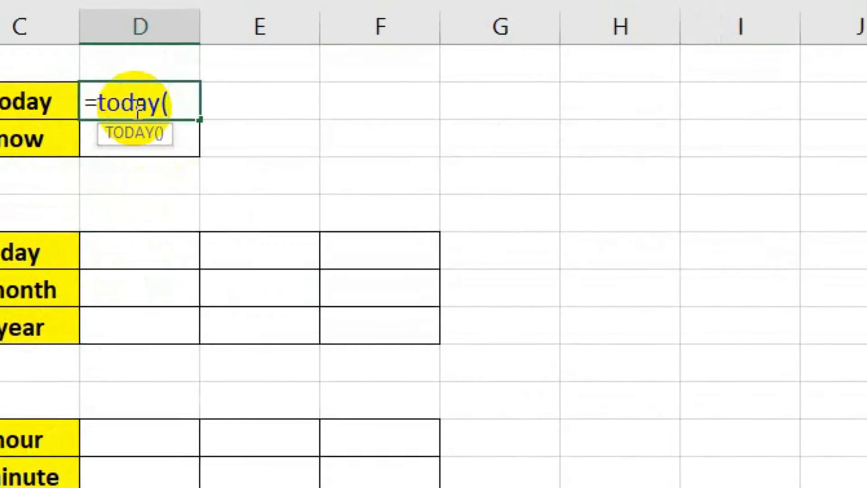
pyautogui.write(')')
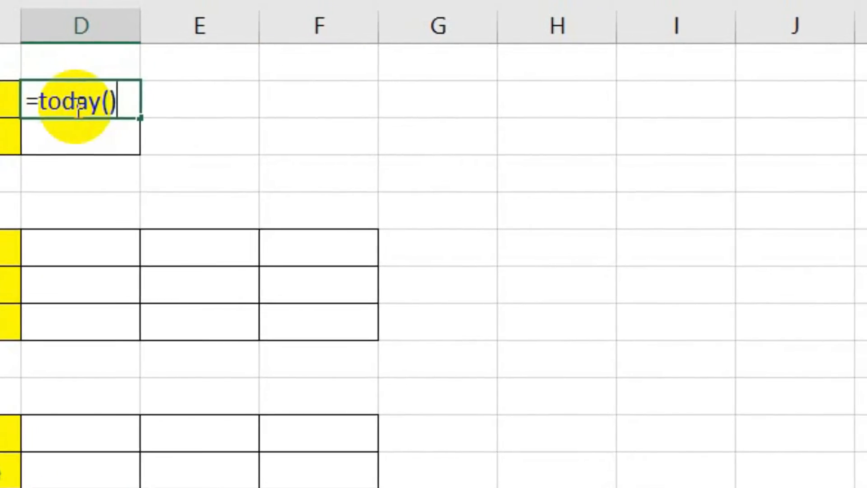
pyautogui.press('Return')
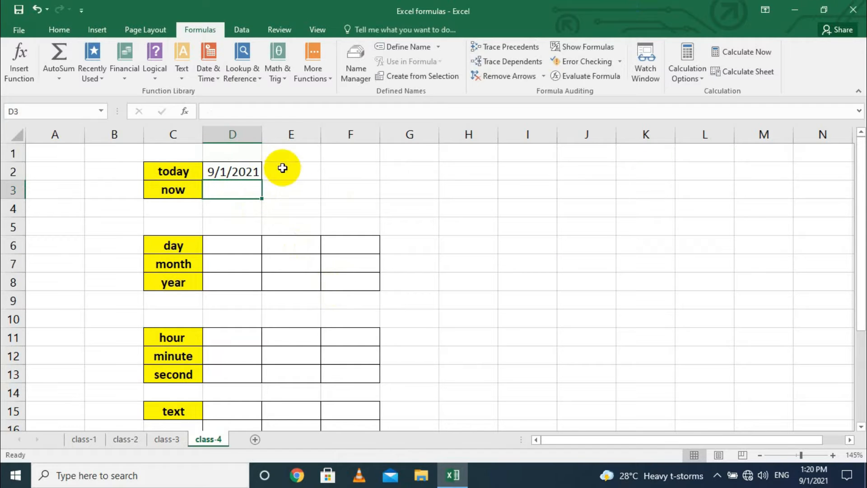
# Step: Enter the formula =now() in cell D3, beside the "now" label
pyautogui.moveTo(804, 480)
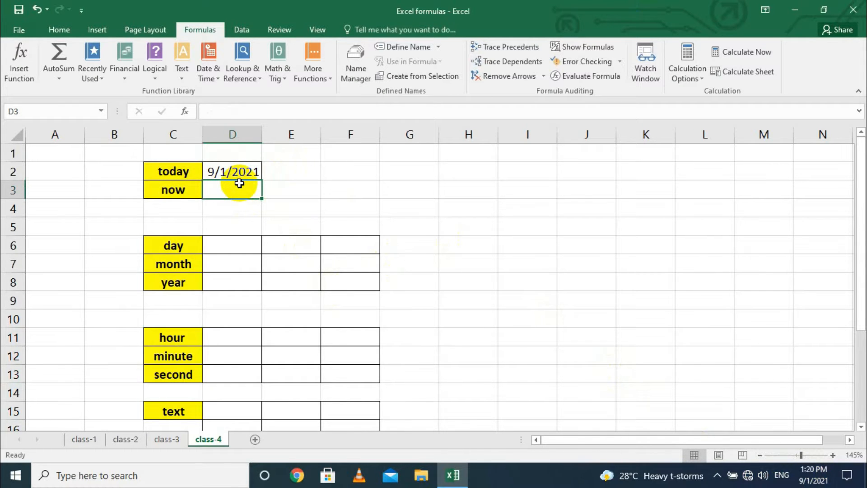
pyautogui.write('=now')
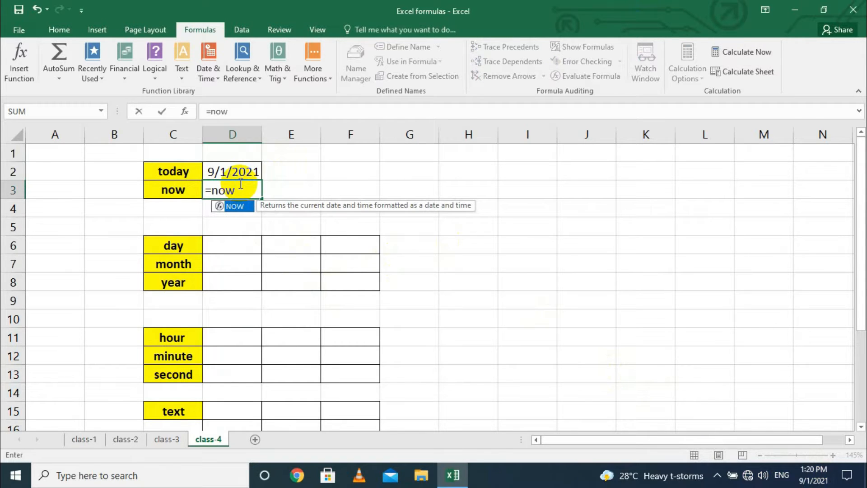
pyautogui.write('()')
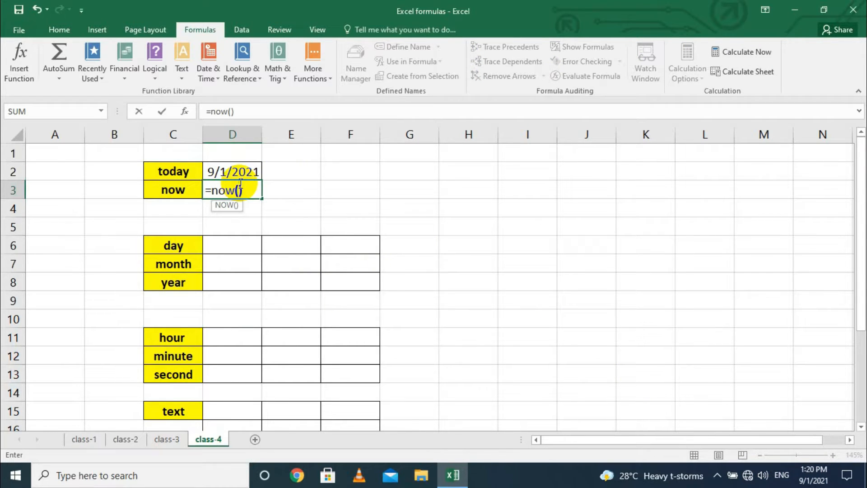
pyautogui.press('Return')
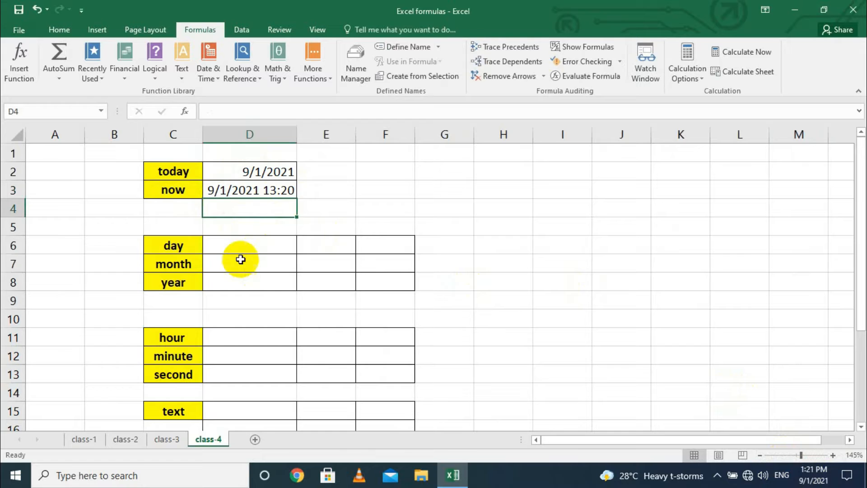
# Step: Extract the day from the date in D2 by entering =day(D2) in cell D6
pyautogui.click(241, 245)
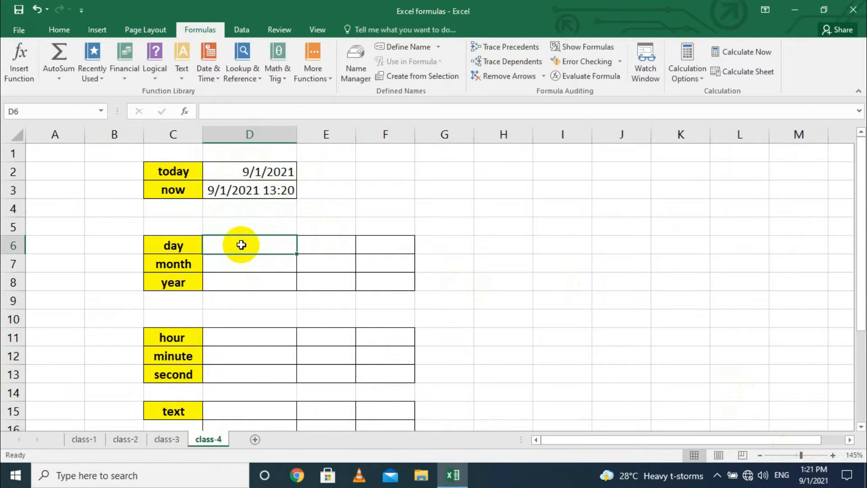
pyautogui.write('=day')
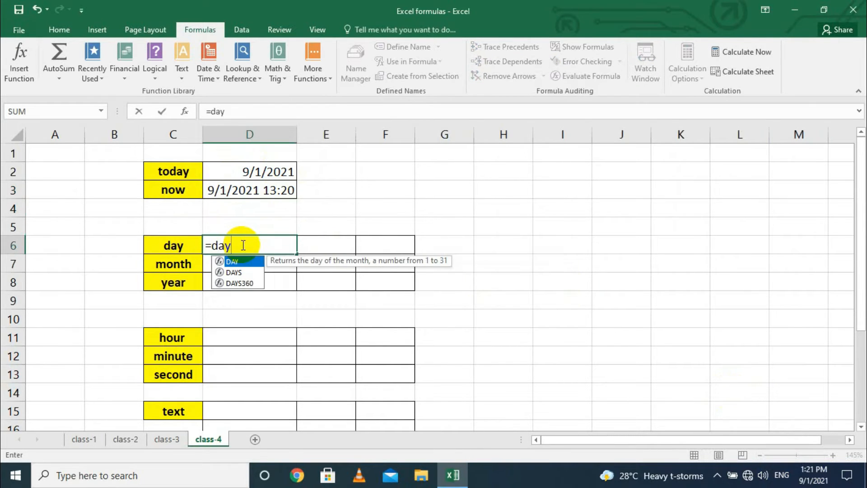
pyautogui.write('(')
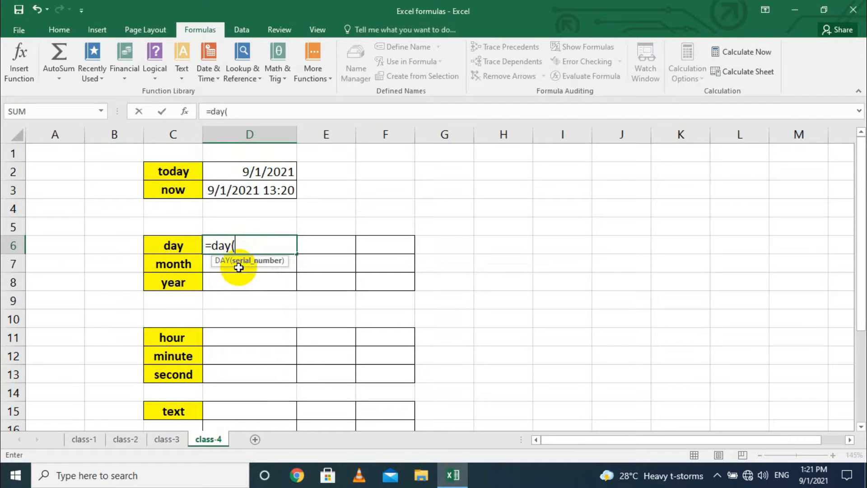
pyautogui.click(265, 176)
pyautogui.write(')')
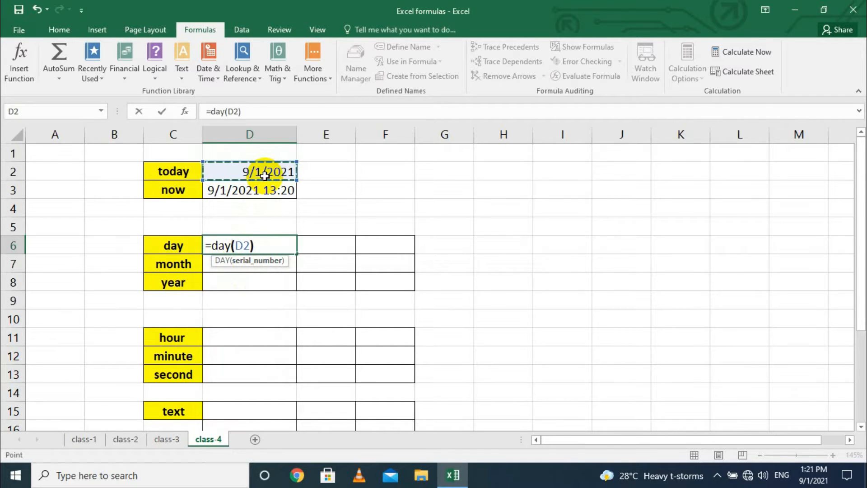
pyautogui.press('Return')
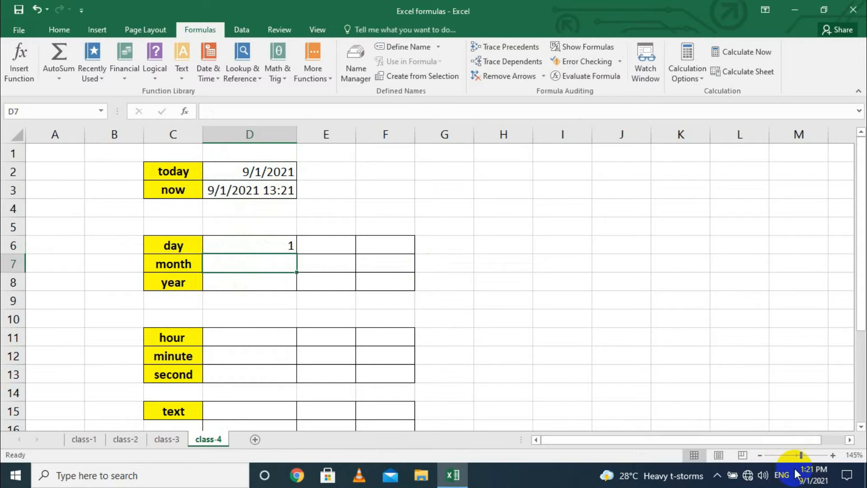
# Step: Extract the day from a date written as text by entering =day("9/1/2021") in cell E6
pyautogui.moveTo(811, 484)
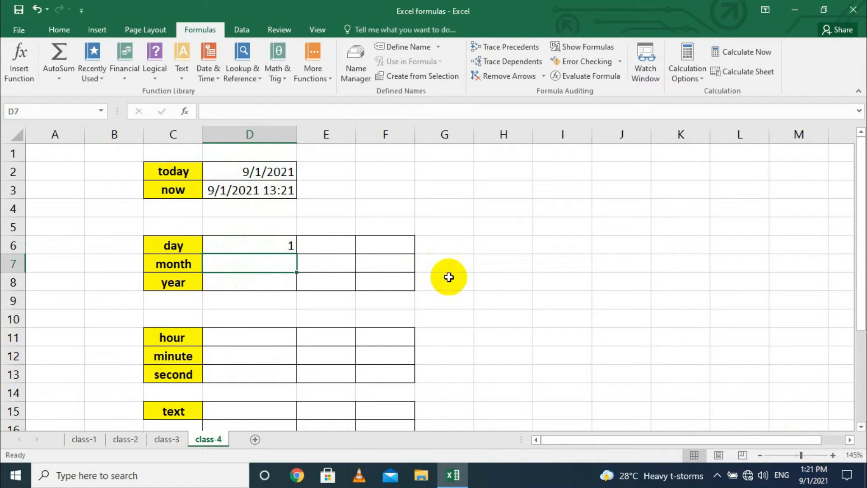
pyautogui.click(313, 250)
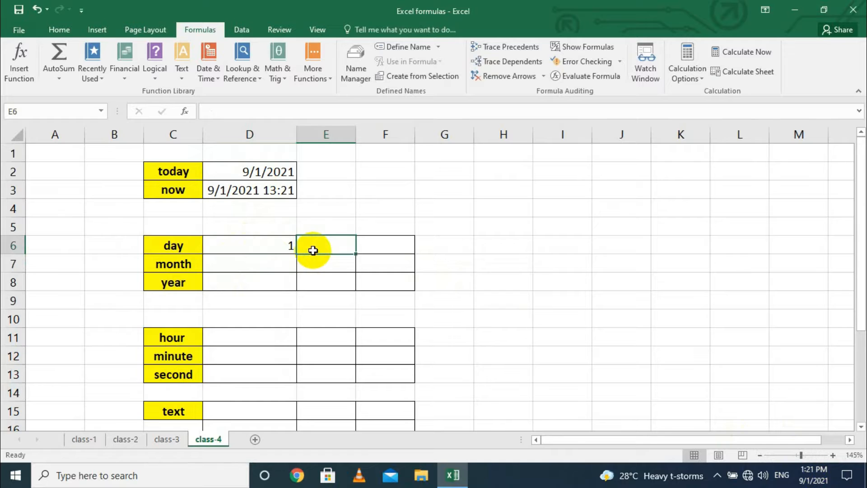
pyautogui.write('=day')
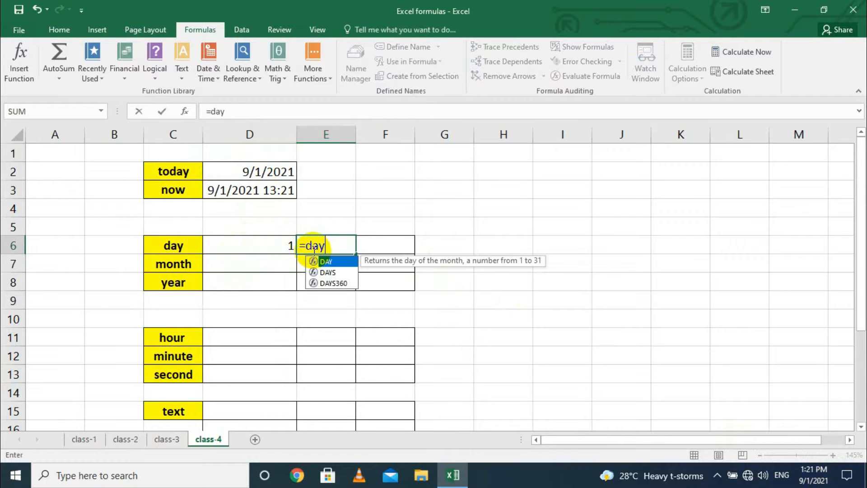
pyautogui.write('(')
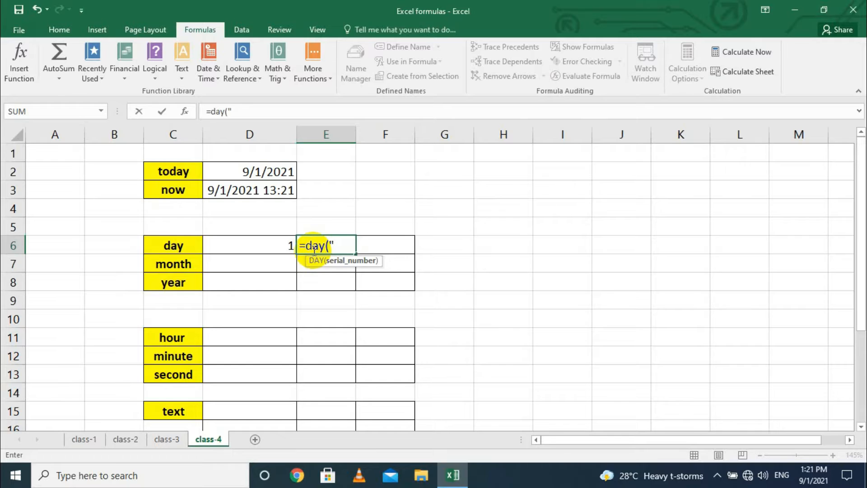
pyautogui.write('"9/1/20')
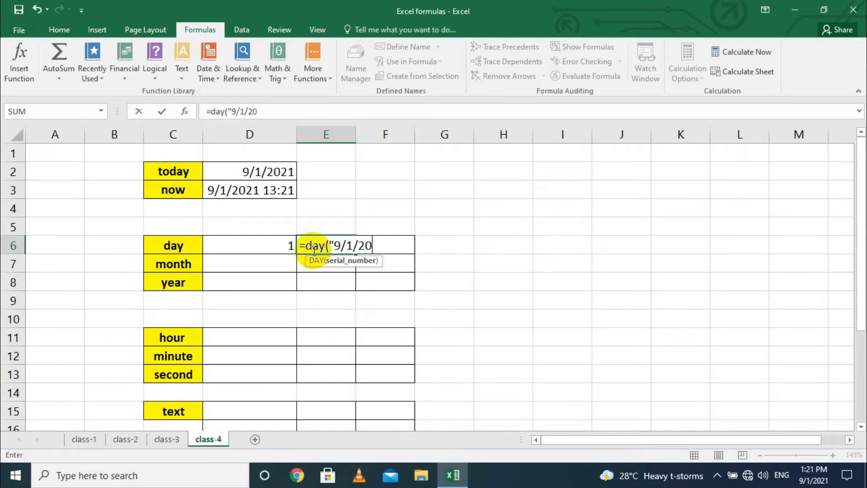
pyautogui.write('21")')
pyautogui.press('Return')
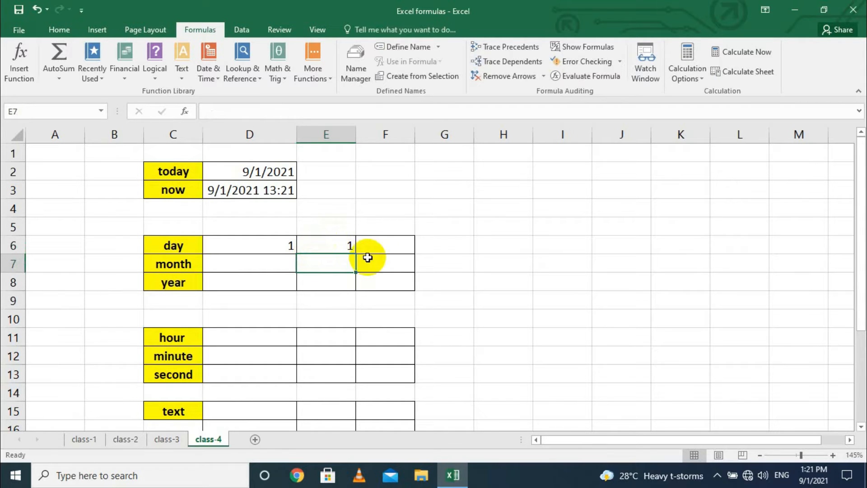
# Step: Extract the current day with a nested function by entering =day(today()) in cell F6
pyautogui.click(382, 246)
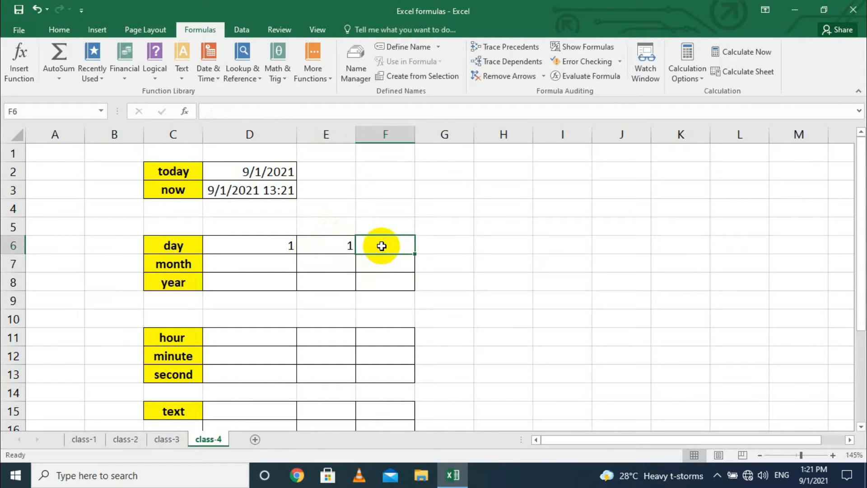
pyautogui.write('=d')
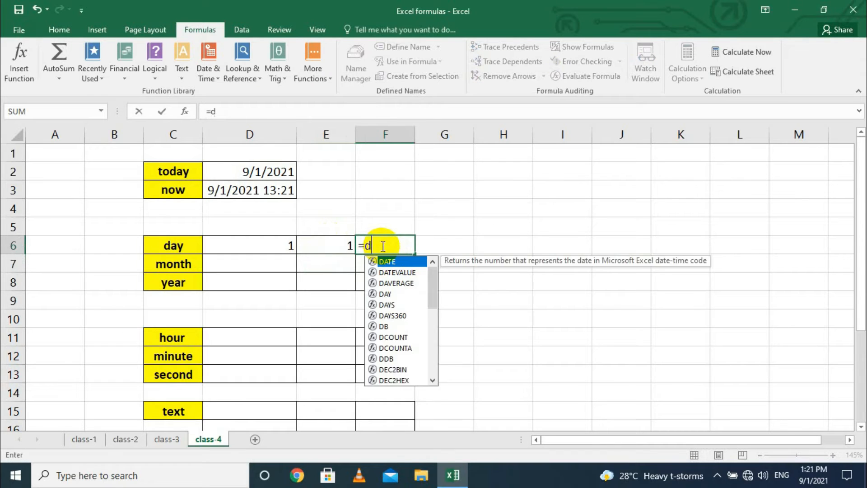
pyautogui.write('ay(')
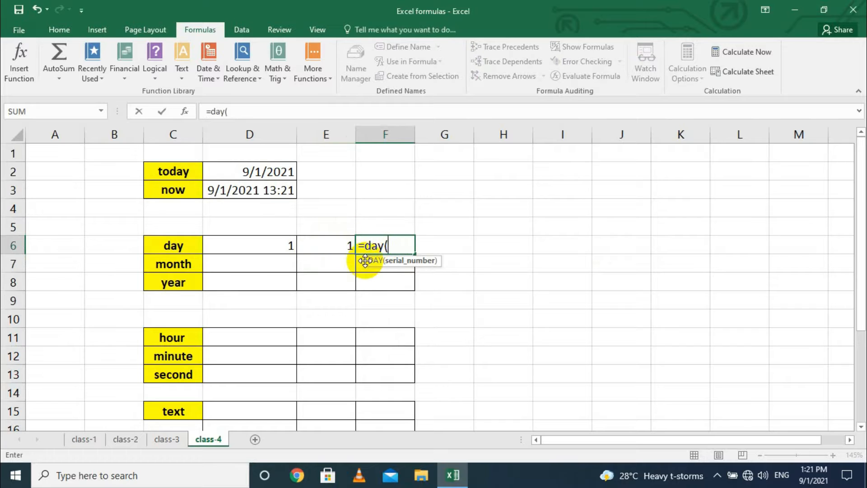
pyautogui.write('today')
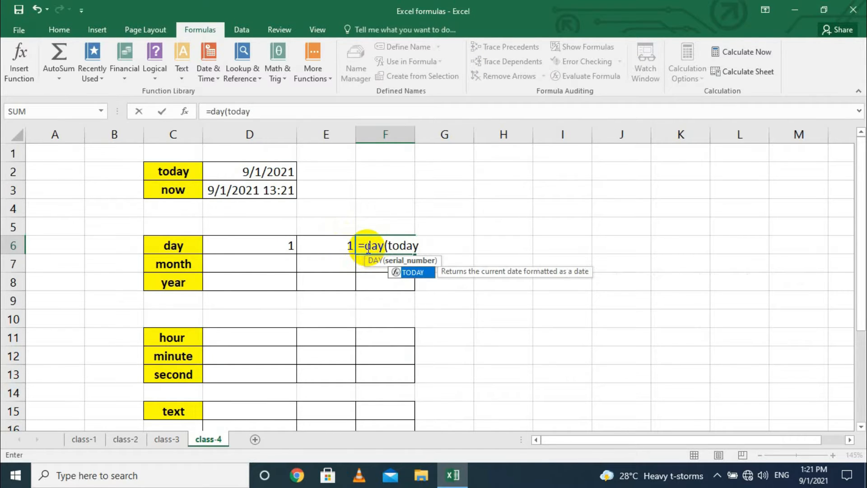
pyautogui.write('())')
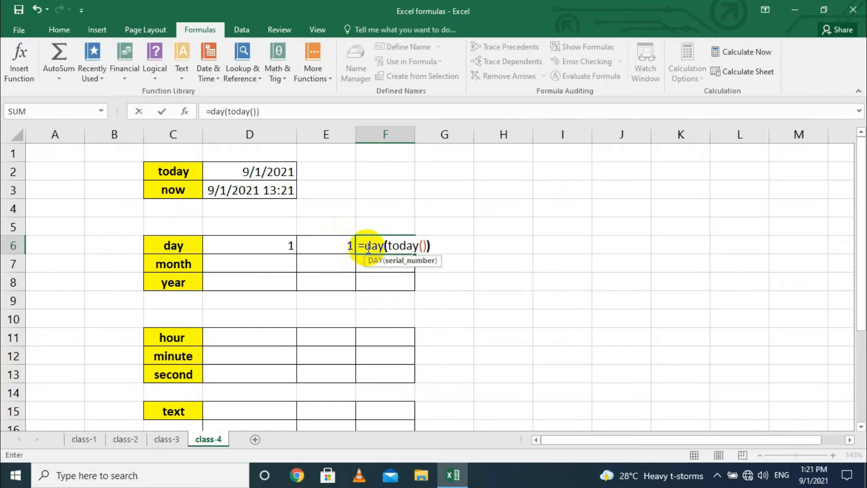
pyautogui.press('Return')
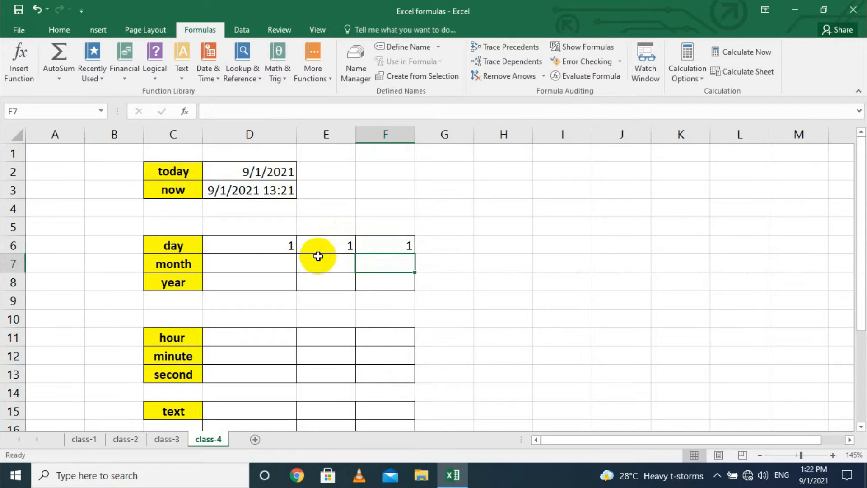
# Step: Extract the month from the date in D2 by entering =month(D2) in cell D7
pyautogui.click(232, 260)
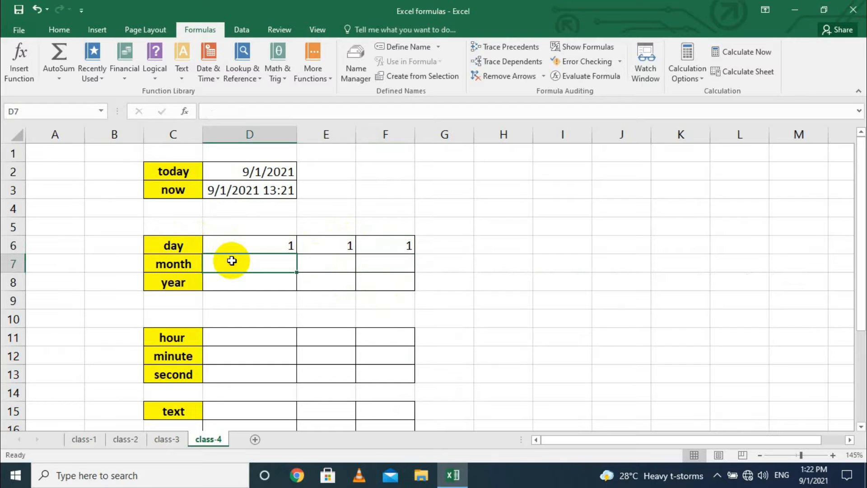
pyautogui.write('=mo')
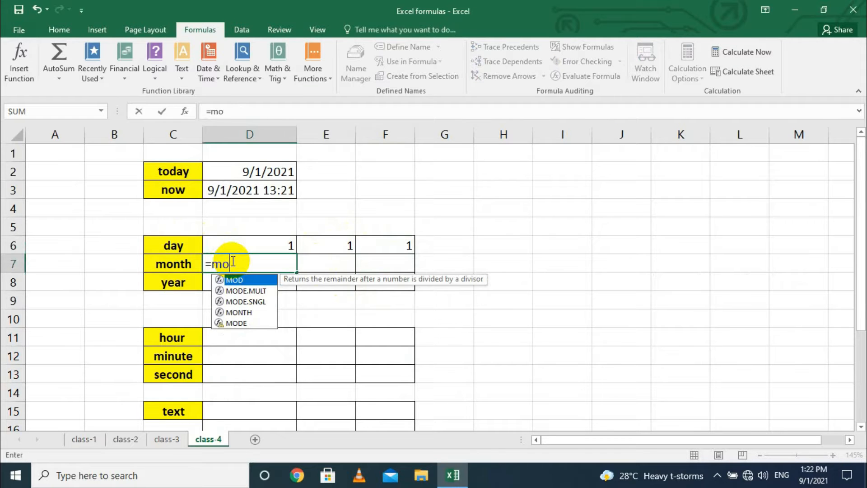
pyautogui.write('nth(')
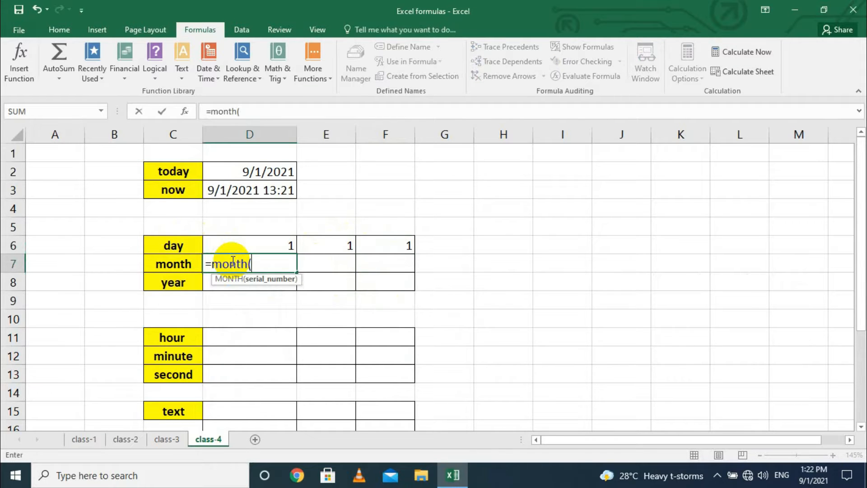
pyautogui.click(259, 175)
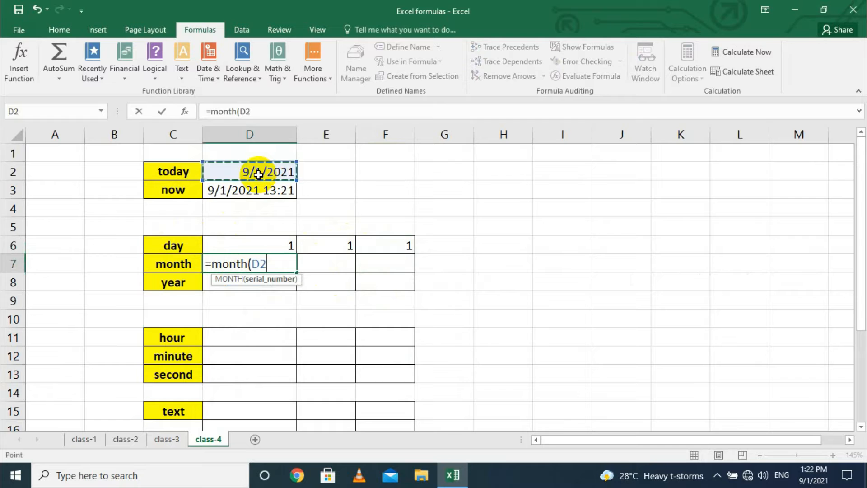
pyautogui.press('Return')
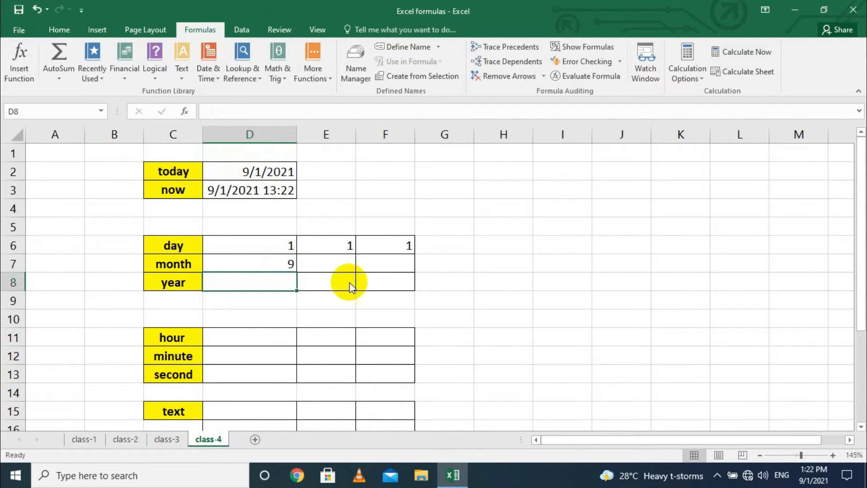
# Step: Extract the month from a date written as text by entering =month("9/1/2021") in cell E7
pyautogui.click(325, 260)
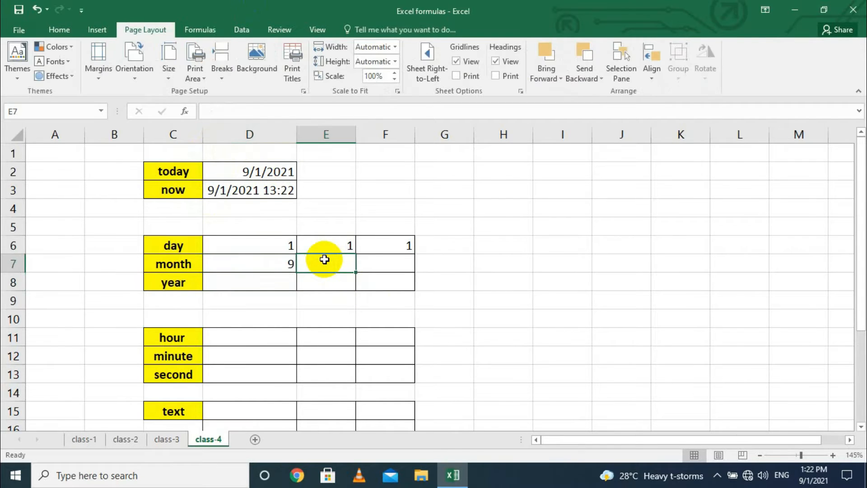
pyautogui.write('=mo')
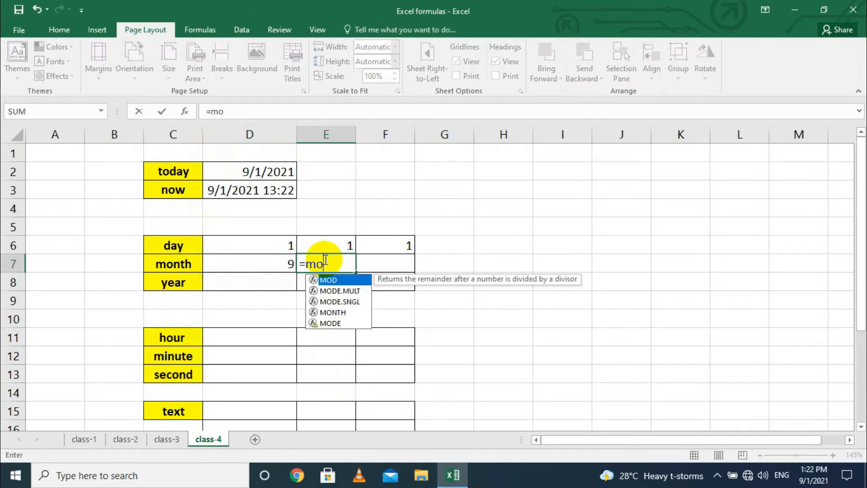
pyautogui.write('nt')
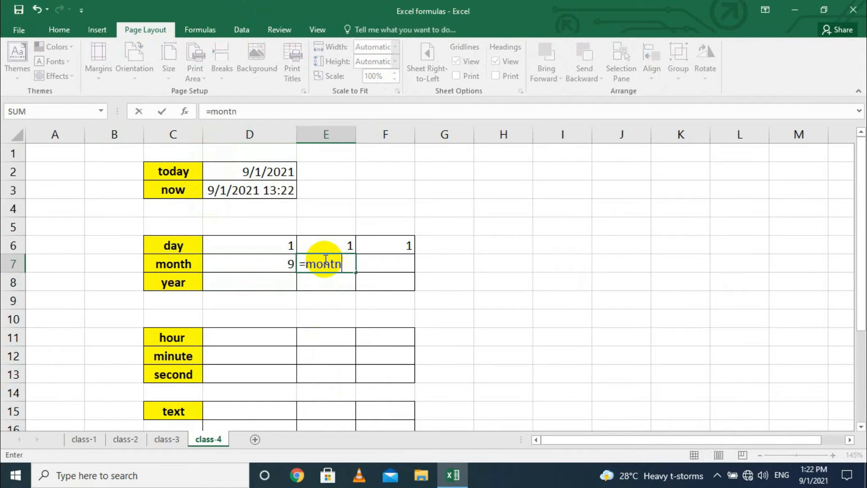
pyautogui.write('h(')
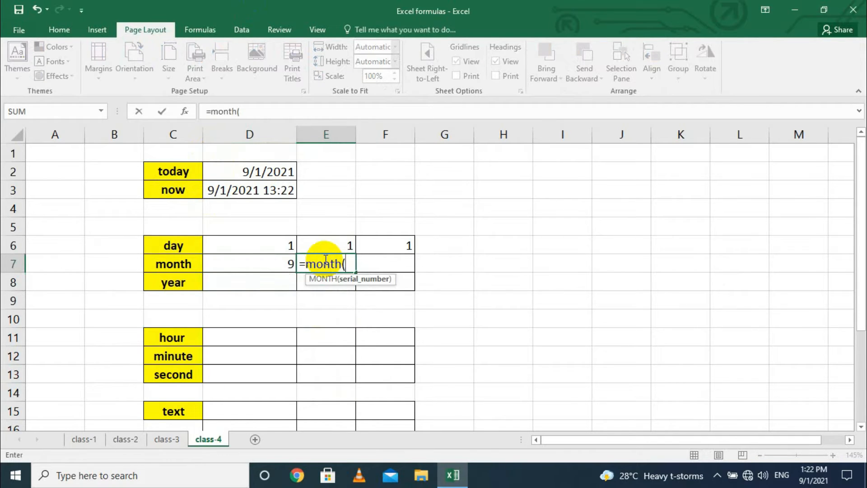
pyautogui.write('"9/1/2021')
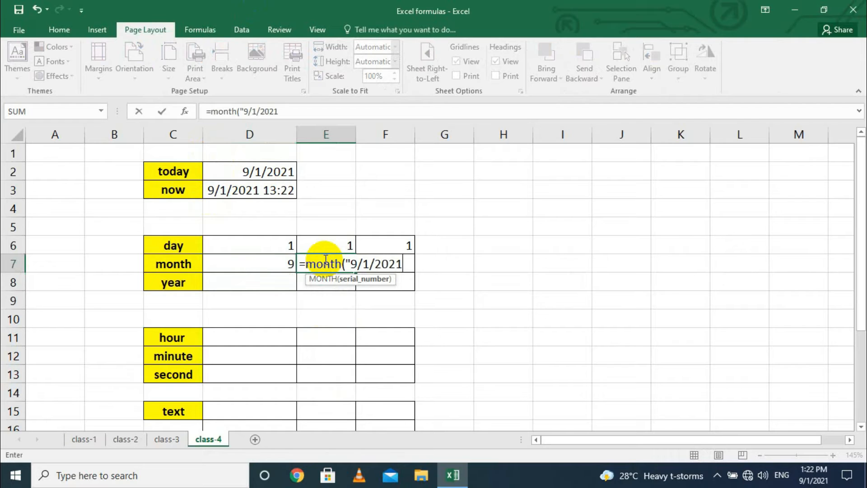
pyautogui.write('")')
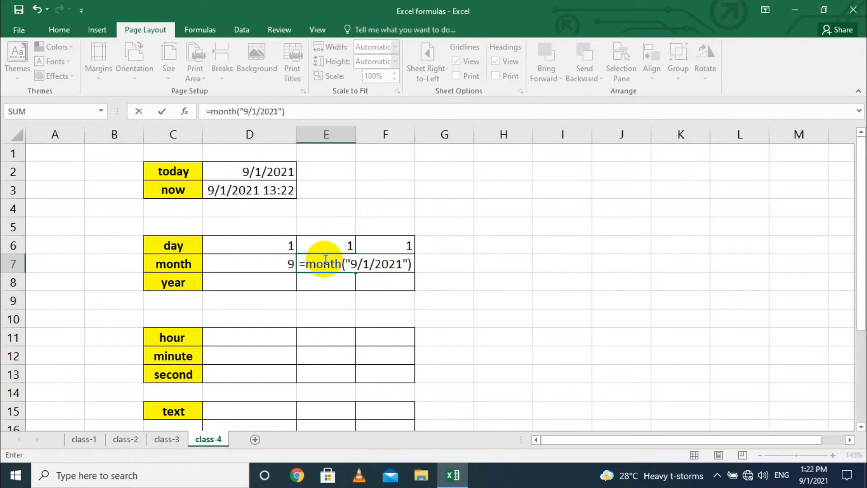
pyautogui.moveTo(346, 264); pyautogui.dragTo(409, 265)
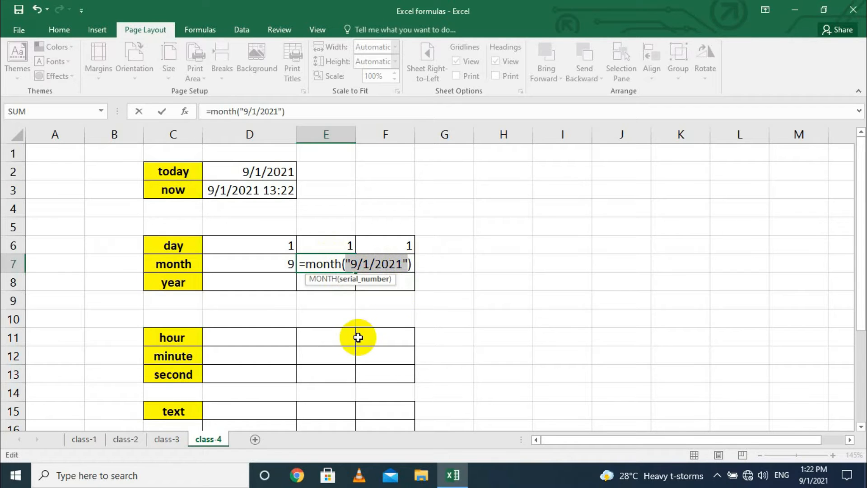
pyautogui.press('Return')
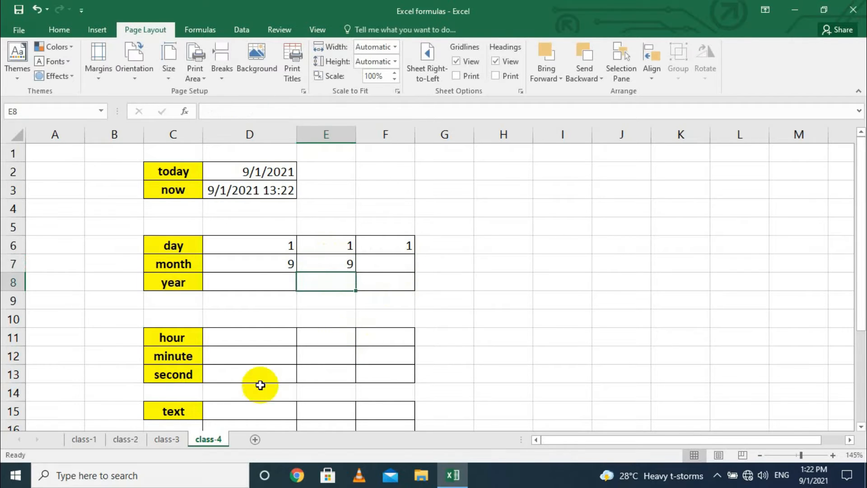
# Step: Start a MONTH formula in cell F7, up to its opening parenthesis
pyautogui.click(389, 263)
pyautogui.write('=mon')
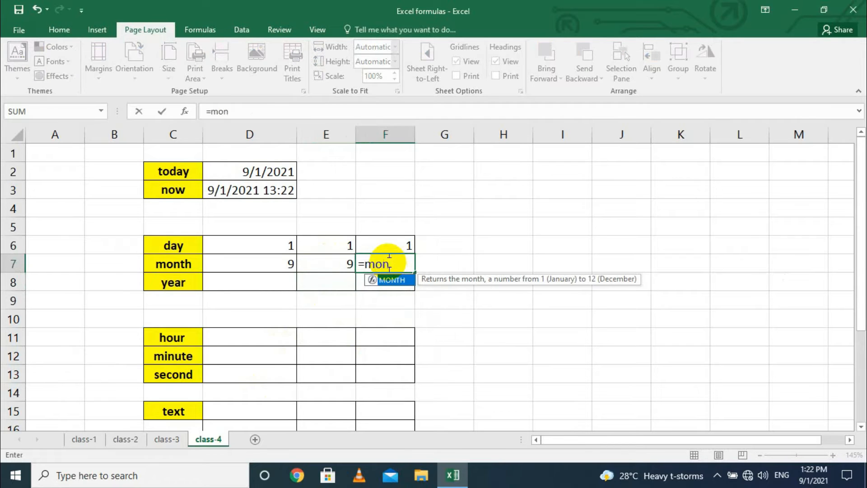
pyautogui.write('th(')
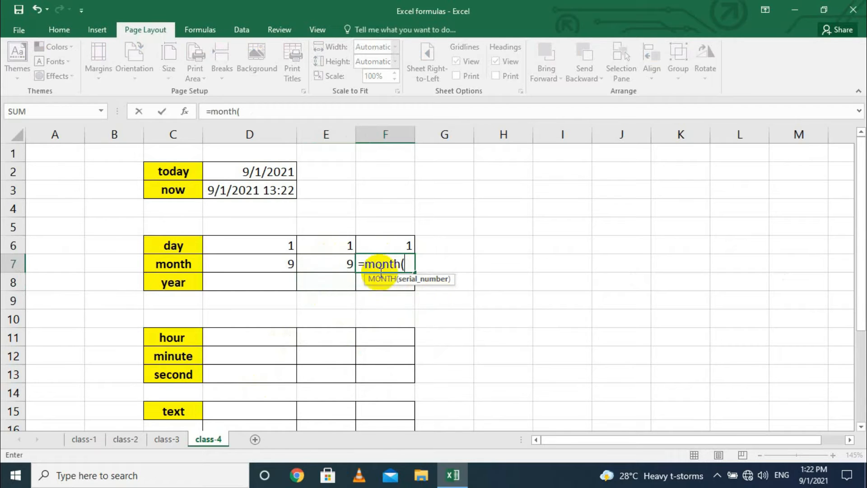
pyautogui.write('"')
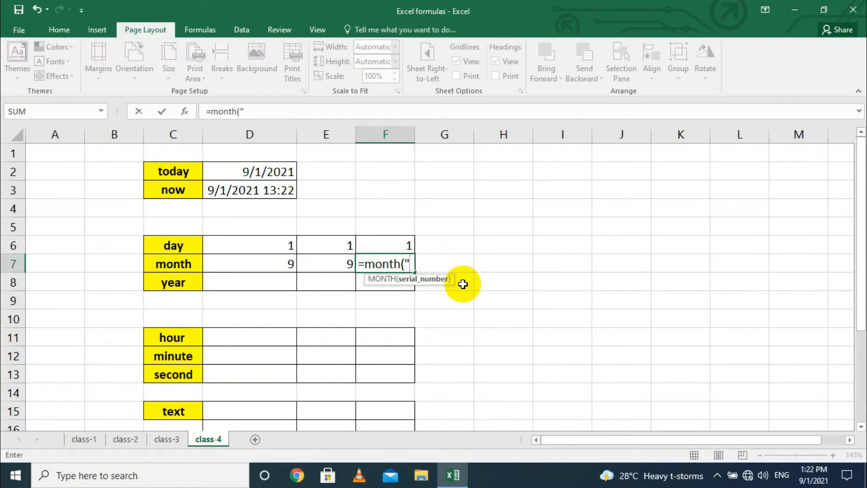
pyautogui.write('9/1/2021')
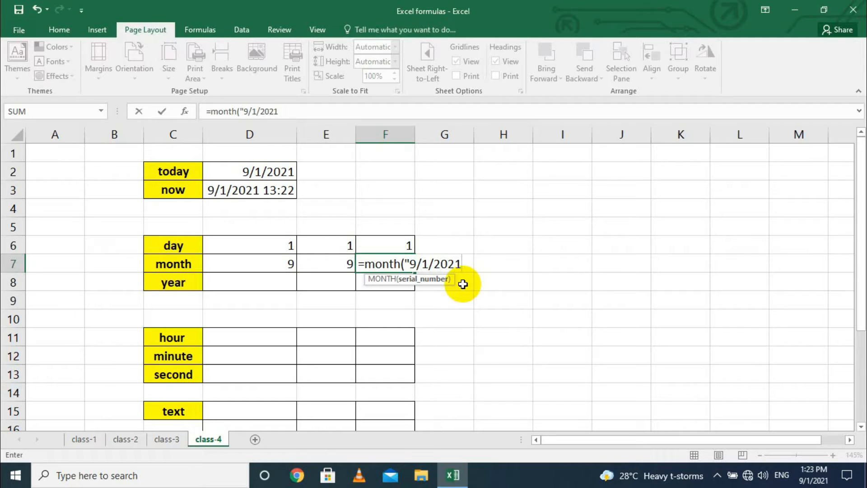
pyautogui.press('BackSpace')
pyautogui.press('BackSpace')
pyautogui.press('BackSpace')
pyautogui.press('BackSpace')
pyautogui.press('BackSpace')
pyautogui.press('BackSpace')
pyautogui.press('BackSpace')
pyautogui.press('BackSpace')
pyautogui.press('BackSpace')
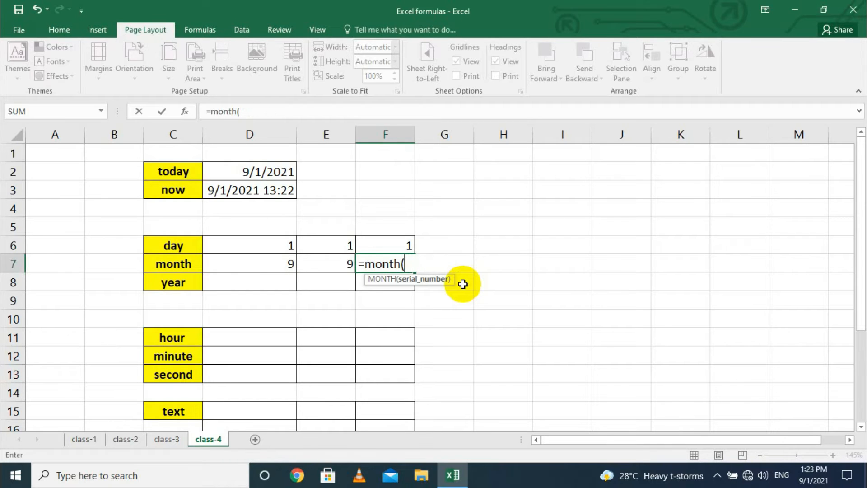
# Step: Complete the MONTH formula in F7 with a nested TODAY function so it reads =month(today())
pyautogui.write('tod')
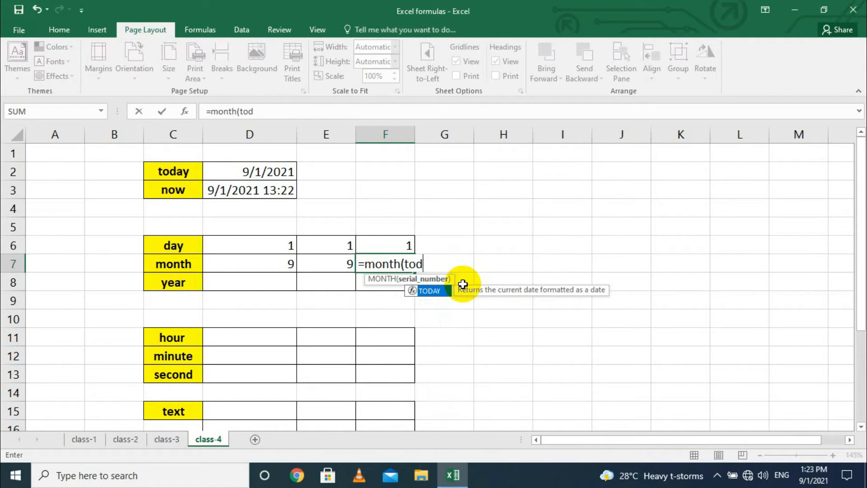
pyautogui.write('ay())')
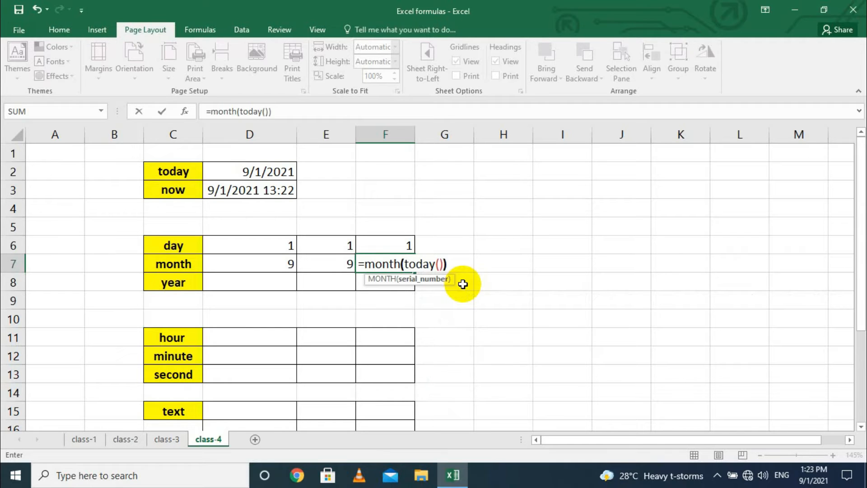
pyautogui.press('Return')
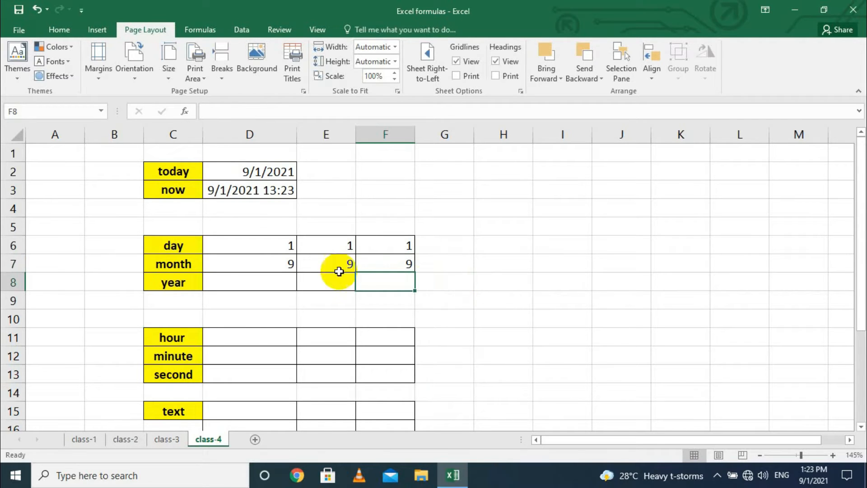
# Step: Extract the year from the date in D2 by entering =year(D2) in cell D8
pyautogui.click(284, 287)
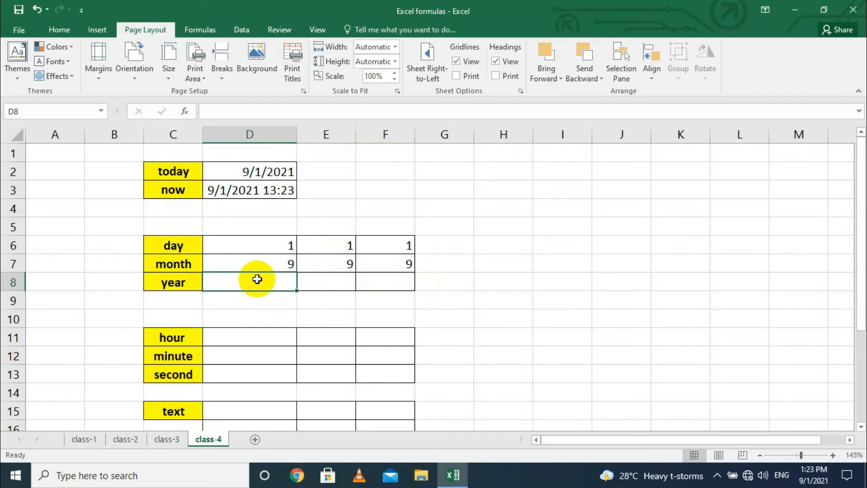
pyautogui.write('=')
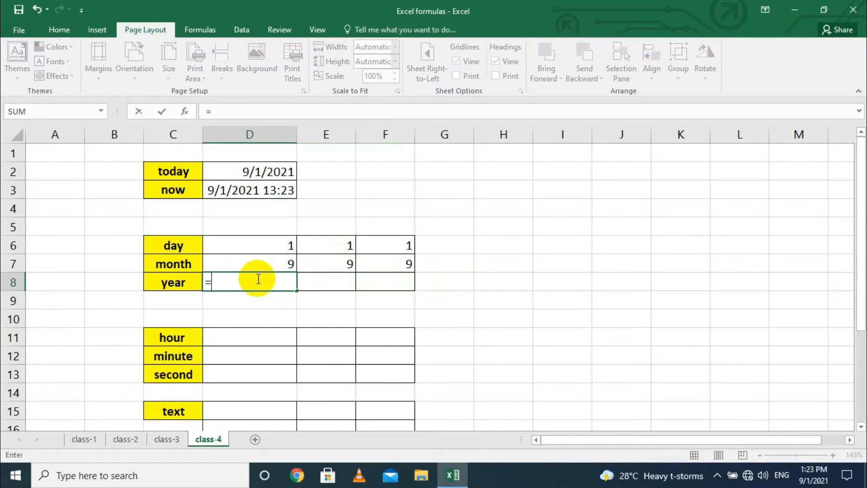
pyautogui.write('year(')
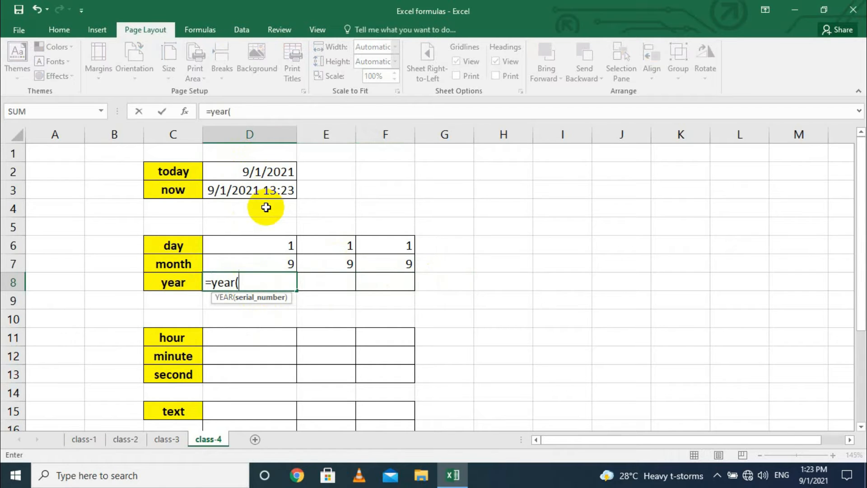
pyautogui.click(261, 175)
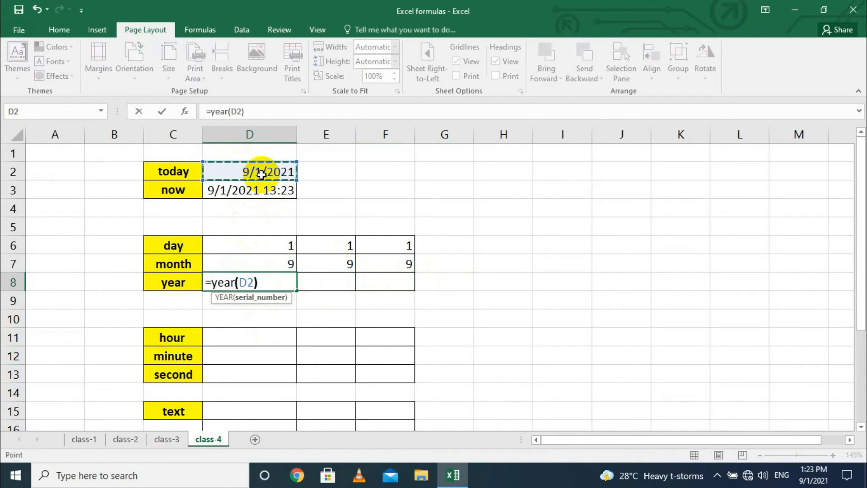
pyautogui.press('Return')
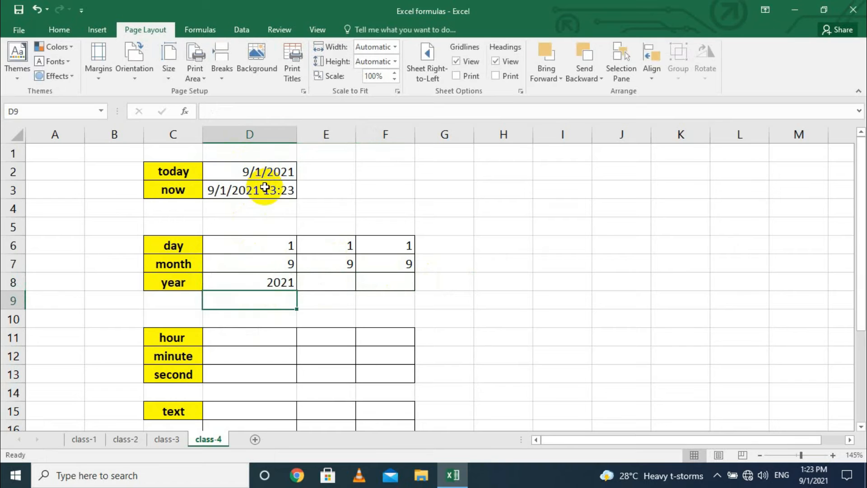
# Step: Extract the year from a date written as text by entering =year("9/1/2021") in cell E8
pyautogui.click(315, 280)
pyautogui.write('=')
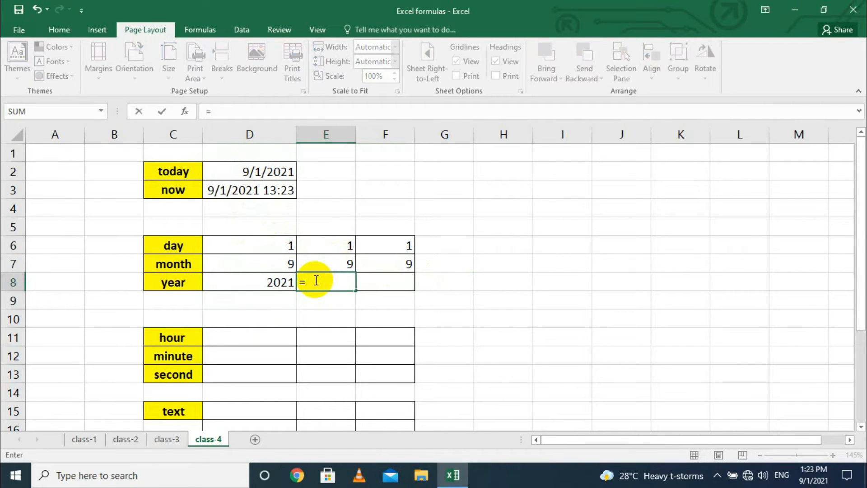
pyautogui.write('year')
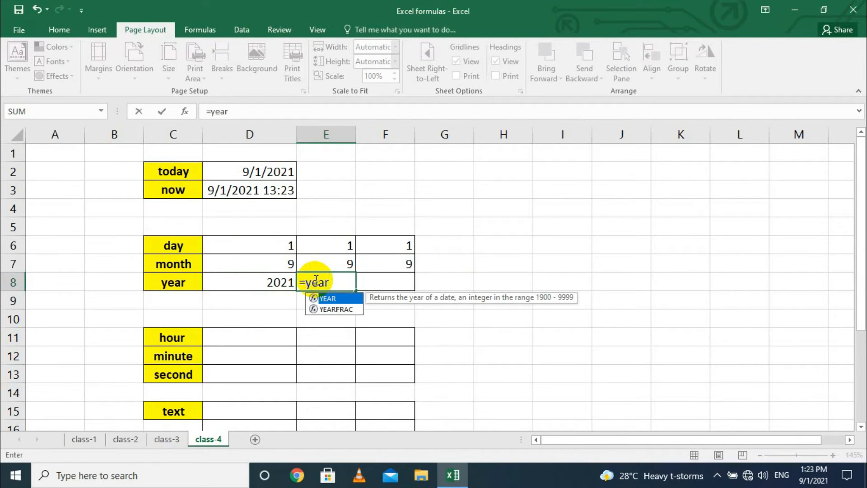
pyautogui.write('(')
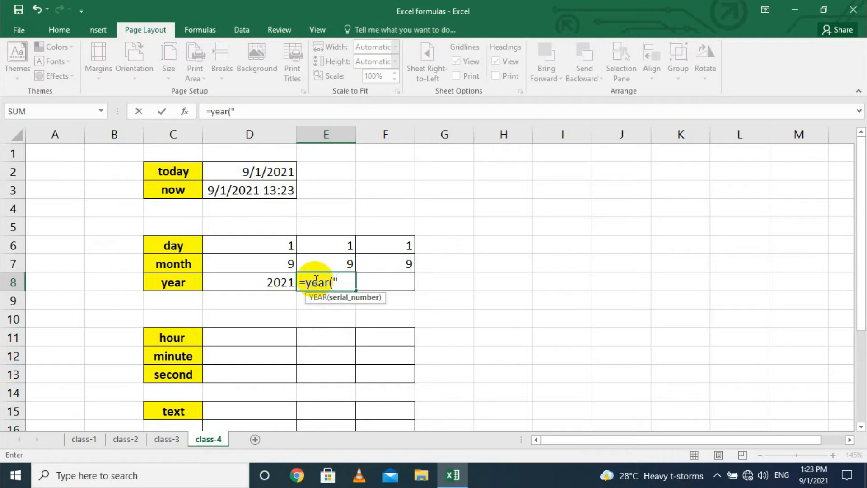
pyautogui.write('"9/1/2')
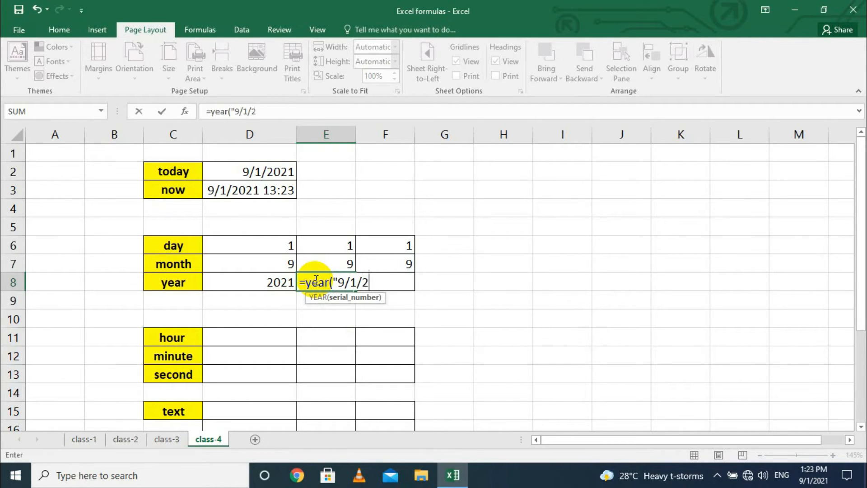
pyautogui.write('021")')
pyautogui.press('Return')
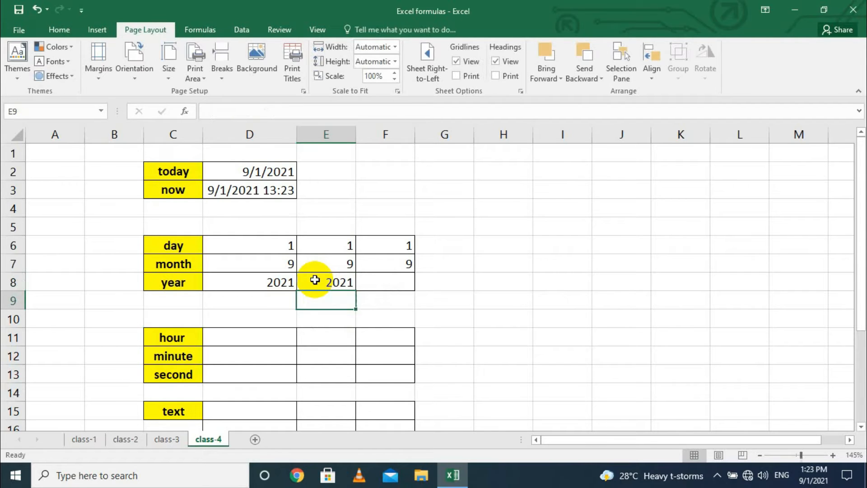
# Step: Extract the current year with a nested function by entering =year(today()) in cell F8
pyautogui.click(364, 286)
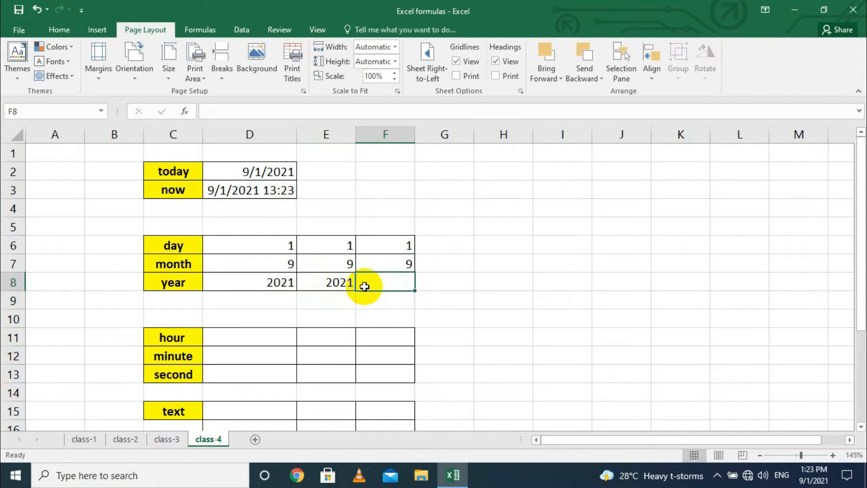
pyautogui.write('=year')
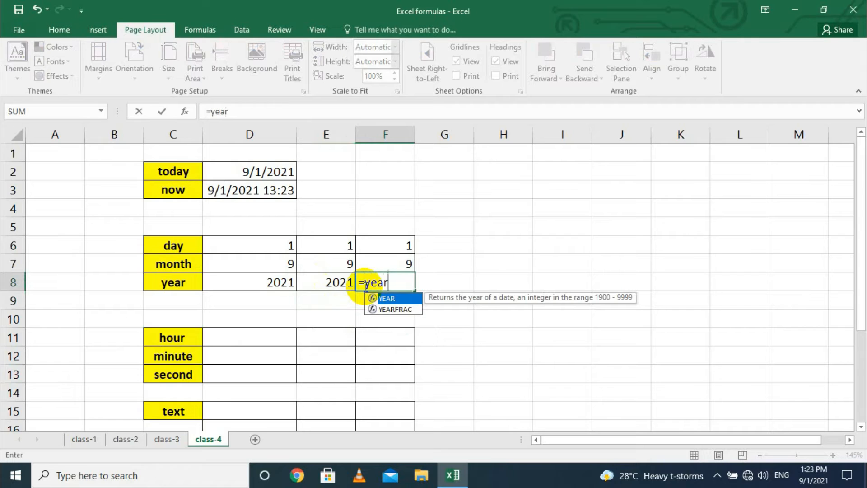
pyautogui.write('(')
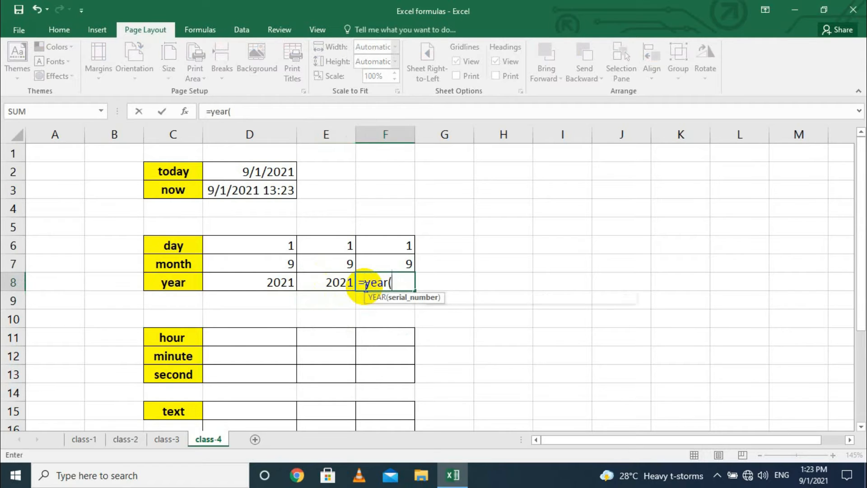
pyautogui.write('today')
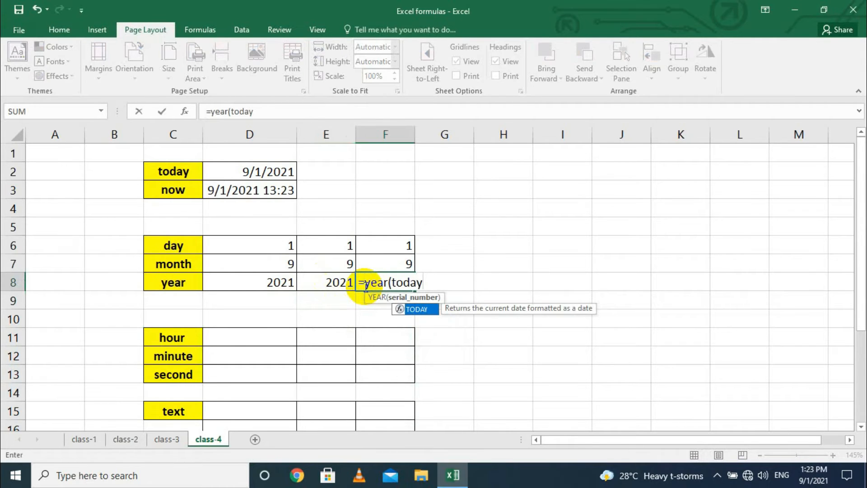
pyautogui.write('())')
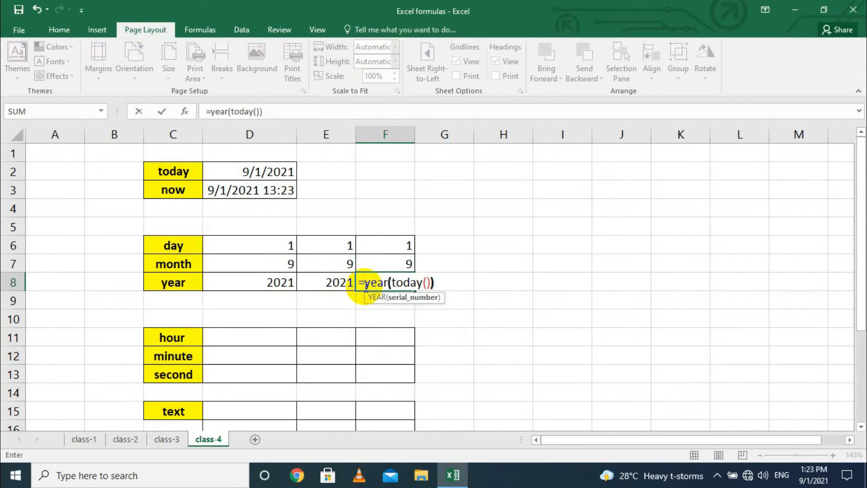
pyautogui.press('Return')
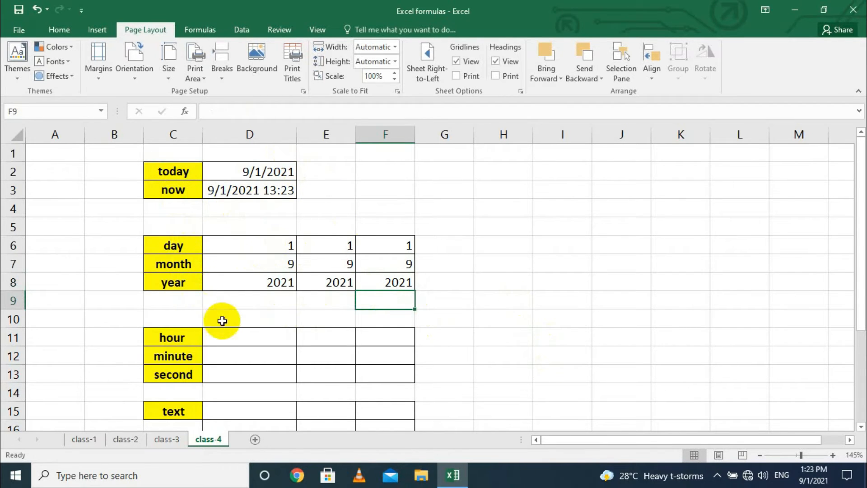
# Step: Extract the hour from the date and time in D3 by entering =hour(D3) in cell D11
pyautogui.scroll(-1, 216, 316)
pyautogui.click(239, 274)
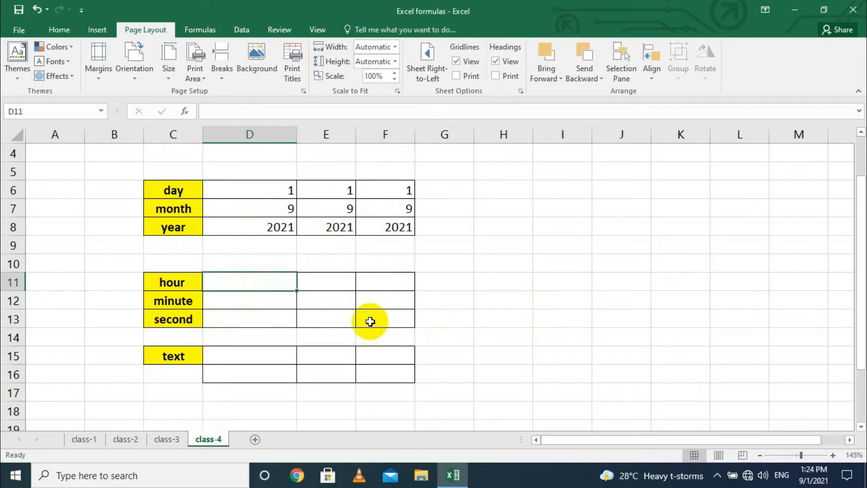
pyautogui.scroll(1, 366, 320)
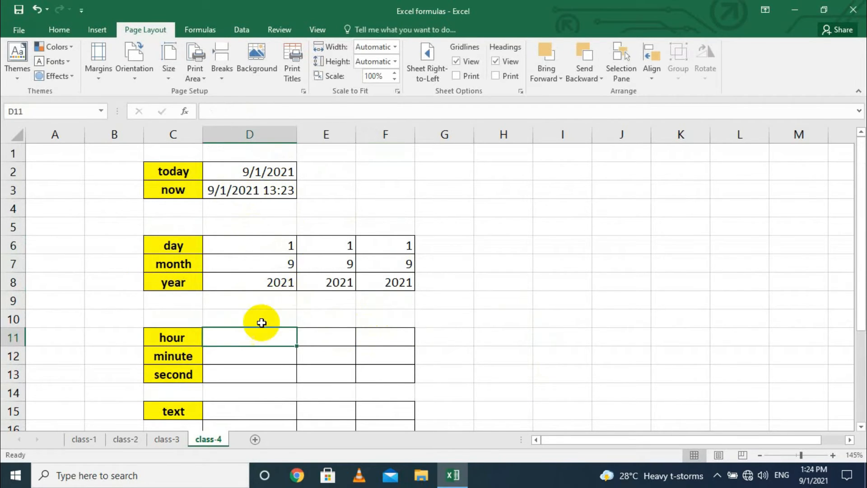
pyautogui.write('=ho')
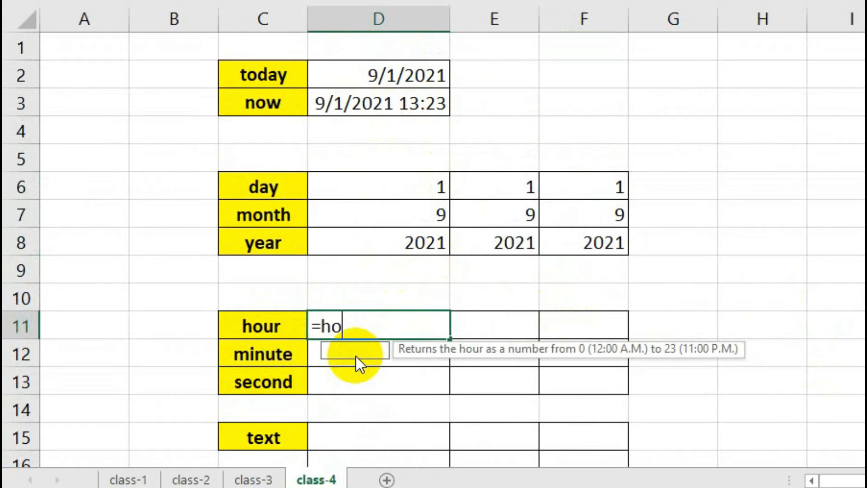
pyautogui.write('ur(')
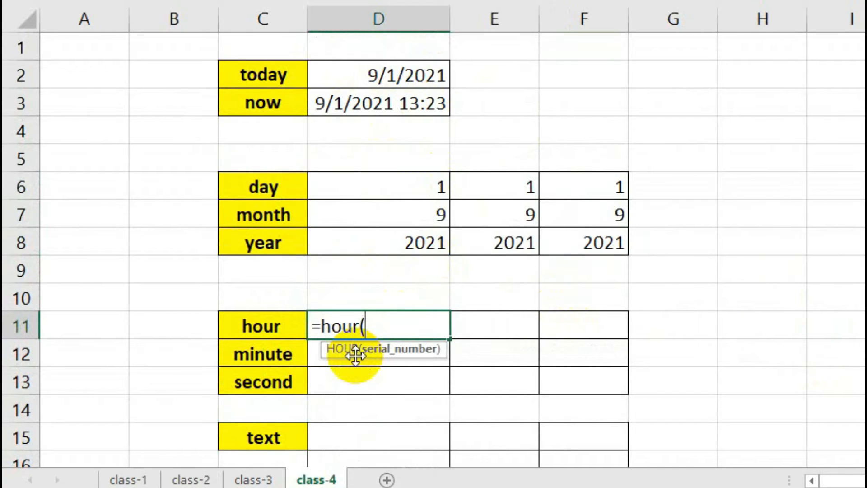
pyautogui.click(406, 103)
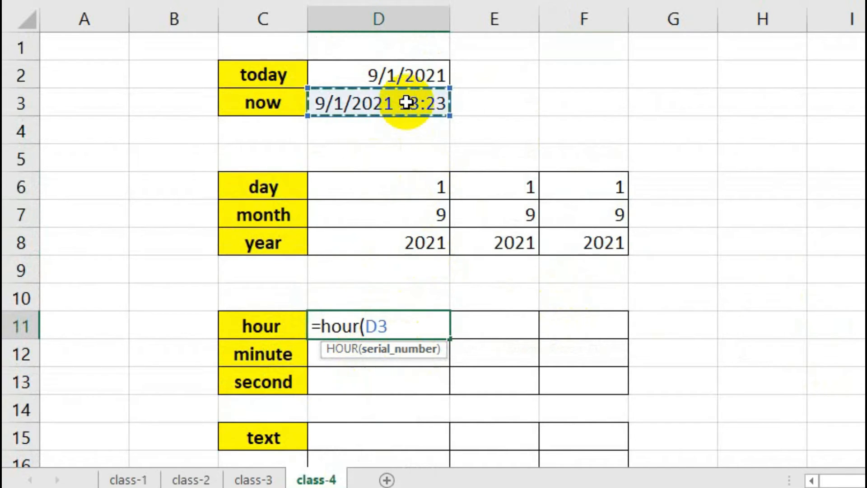
pyautogui.write(')')
pyautogui.press('Return')
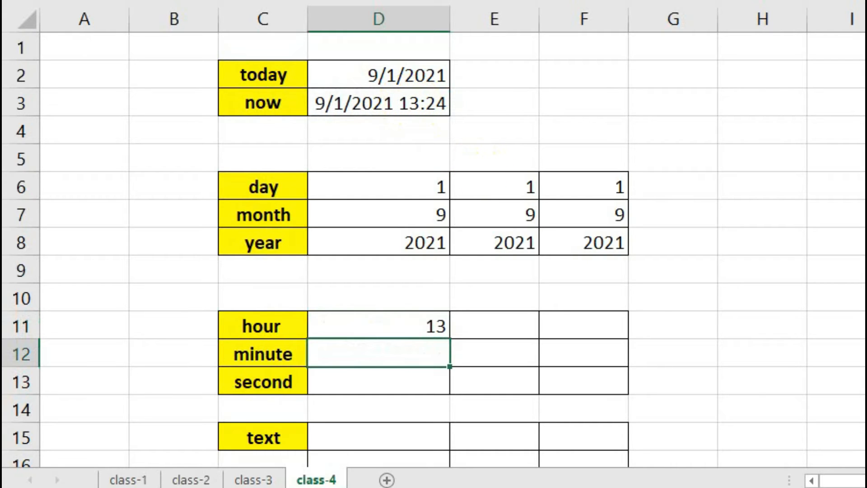
# Step: Extract the hour from a time written as text by entering =hour("13:24") in cell E11
pyautogui.click(497, 325)
pyautogui.write('=r')
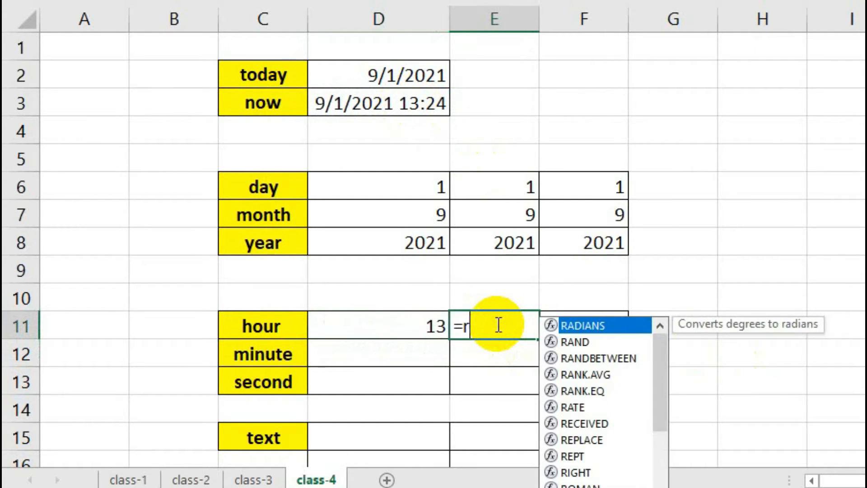
pyautogui.press('BackSpace')
pyautogui.write('hour')
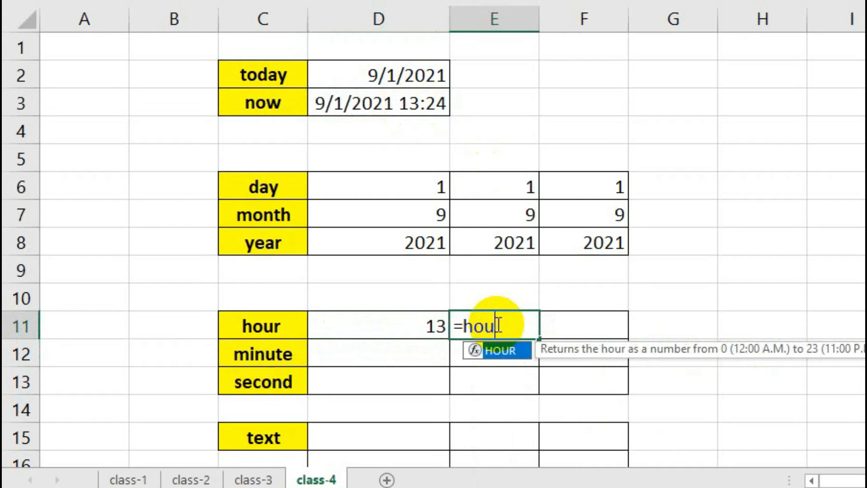
pyautogui.write('(')
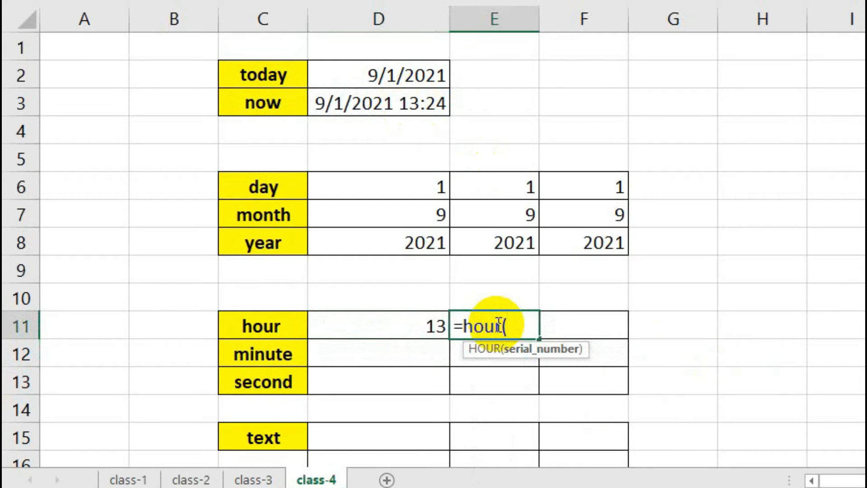
pyautogui.write('"13:24')
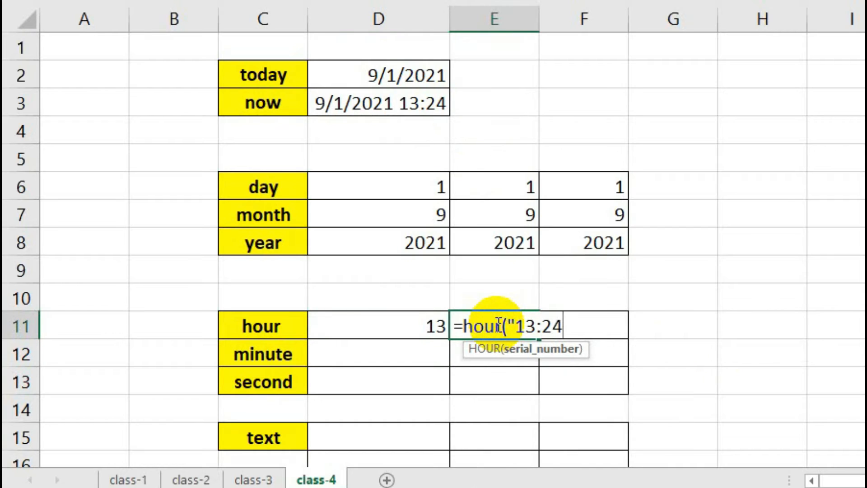
pyautogui.write('")')
pyautogui.press('Return')
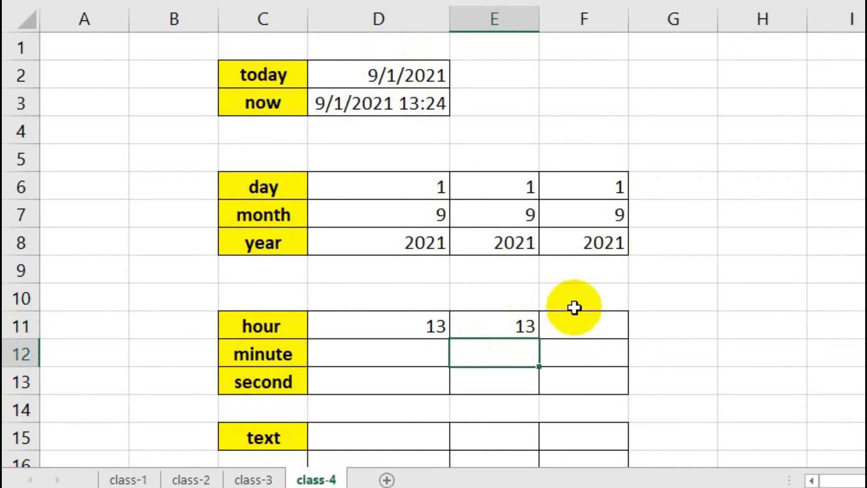
# Step: Extract the current hour with a nested NOW function by entering =hour(now()) in cell F11
pyautogui.click(590, 323)
pyautogui.doubleClick(590, 323)
pyautogui.write('=')
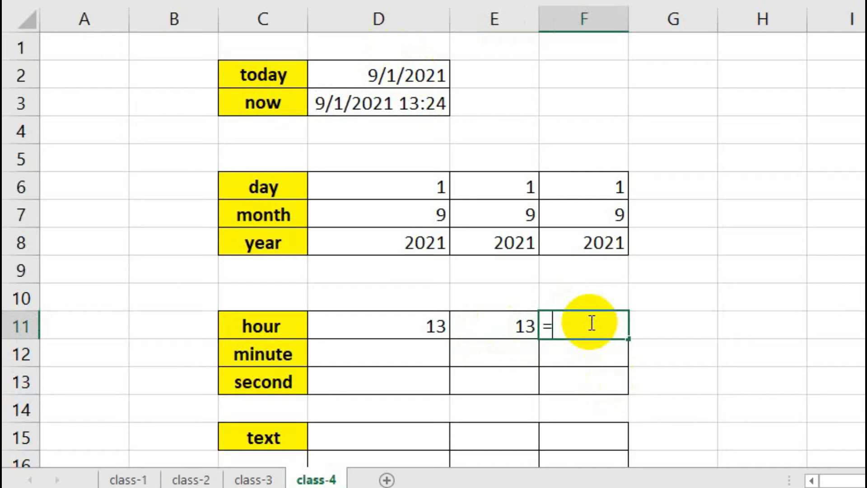
pyautogui.write('hou')
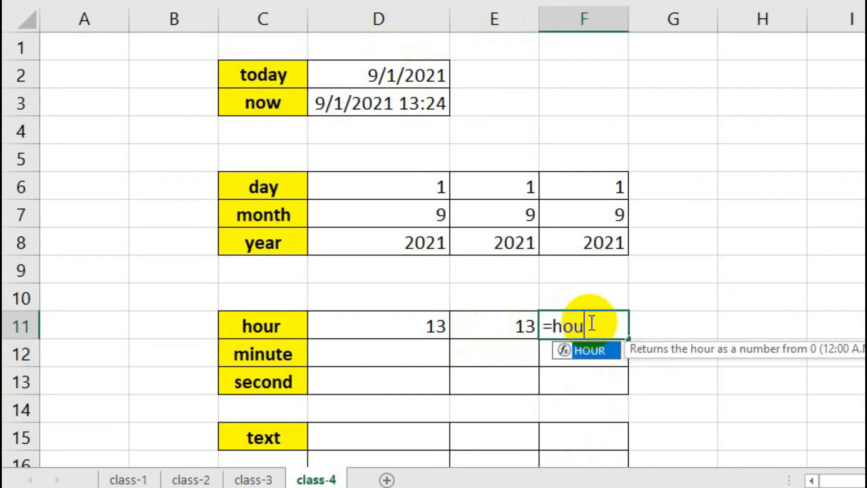
pyautogui.write('r(')
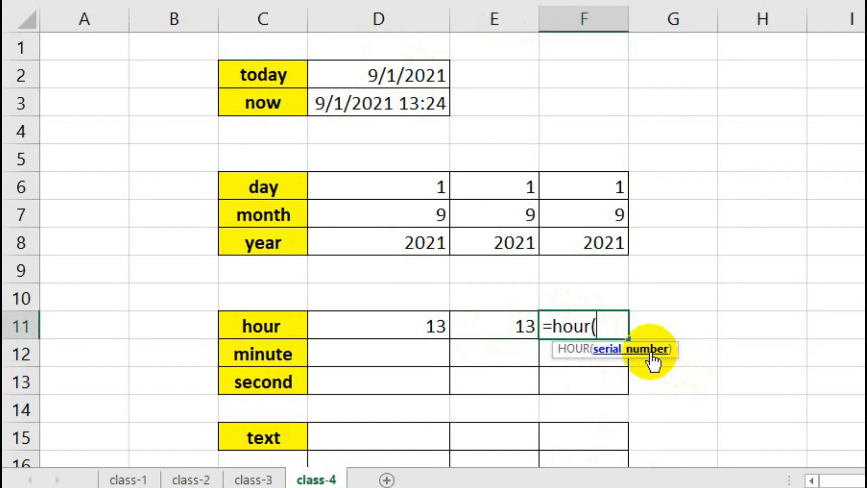
pyautogui.write('to')
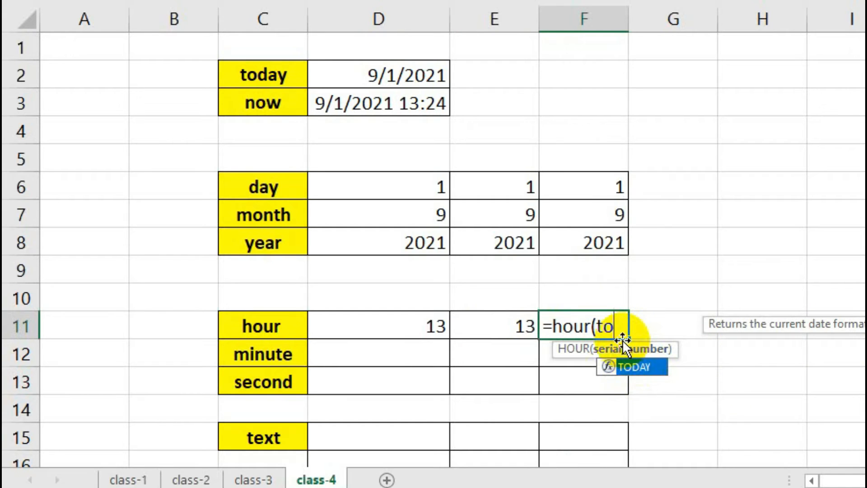
pyautogui.press('BackSpace')
pyautogui.press('BackSpace')
pyautogui.write('now')
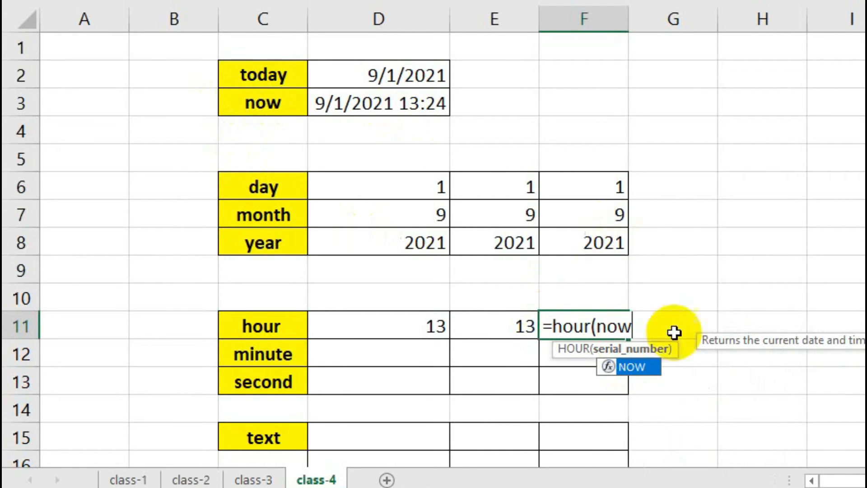
pyautogui.write('()')
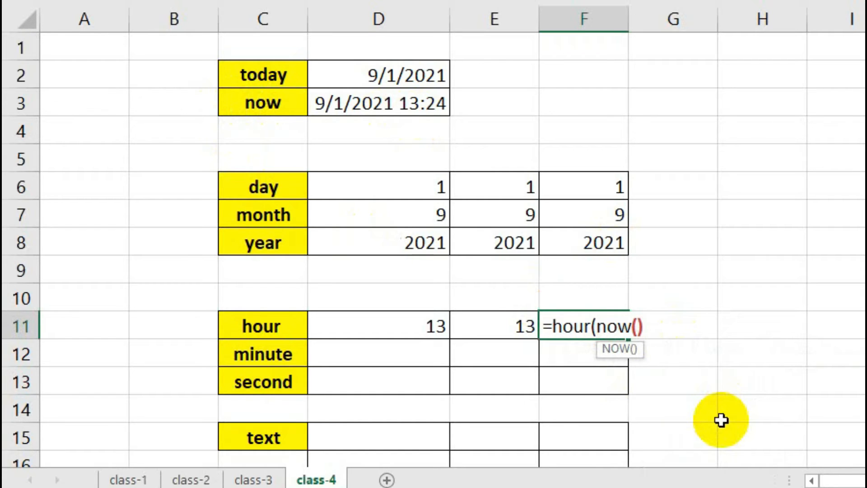
pyautogui.write(')')
pyautogui.press('Return')
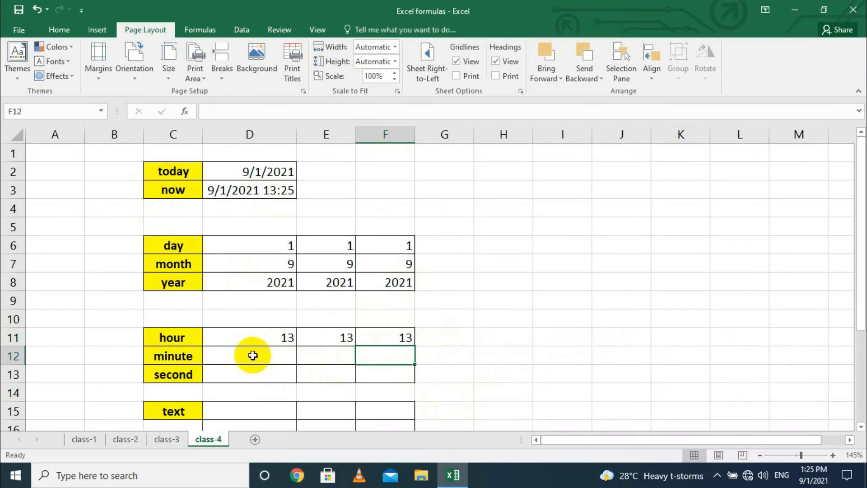
# Step: Extract the minute from the date and time in D3 by entering =minute(D3) in cell D12
pyautogui.scroll(-2, 414, 362)
pyautogui.click(260, 243)
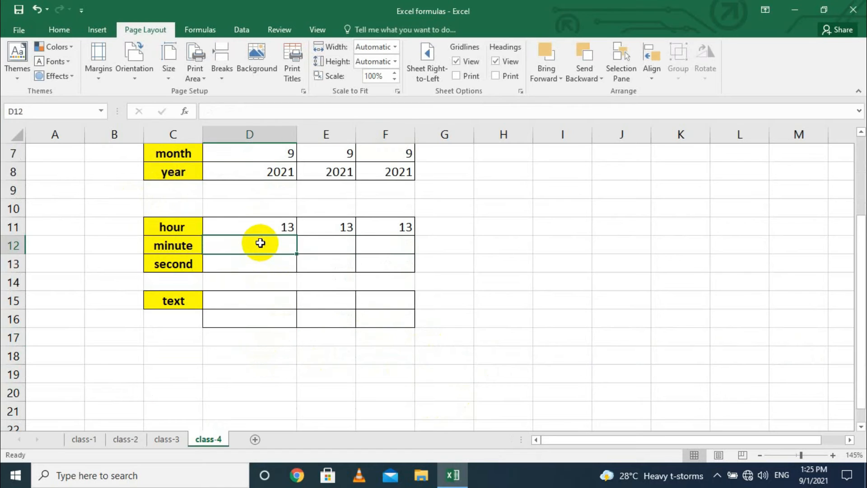
pyautogui.write('=m')
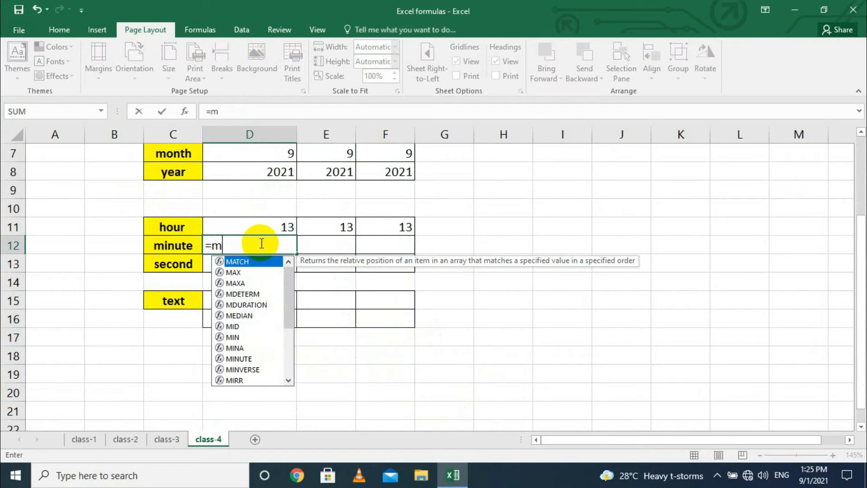
pyautogui.write('inute')
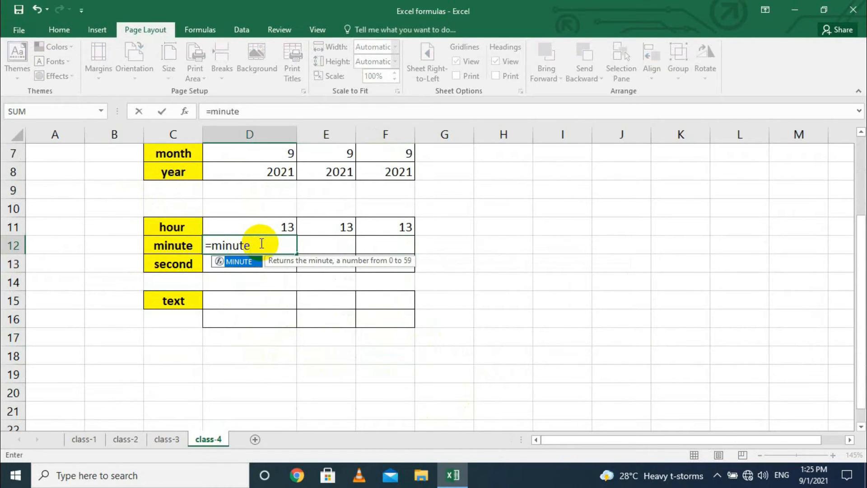
pyautogui.write('(')
pyautogui.scroll(2, 249, 244)
pyautogui.click(280, 192)
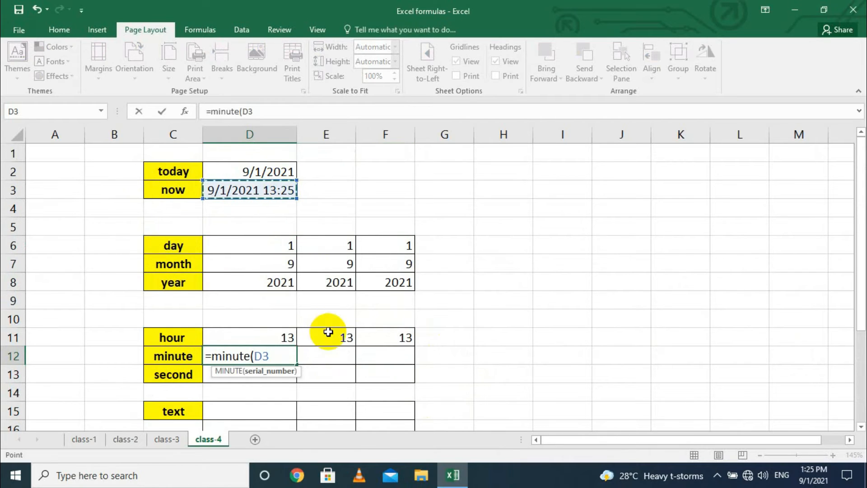
pyautogui.write(')')
pyautogui.press('Return')
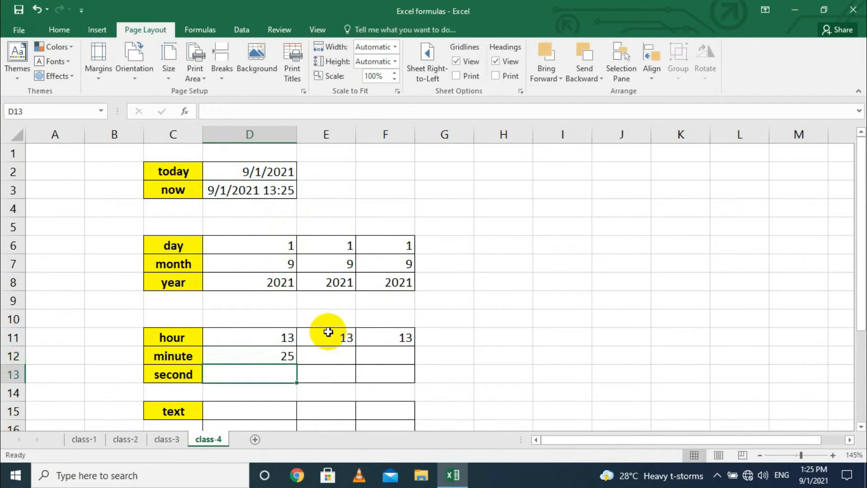
# Step: Extract the minute from a time written as text by entering =minute("13:25") in cell E12
pyautogui.click(341, 358)
pyautogui.write('=')
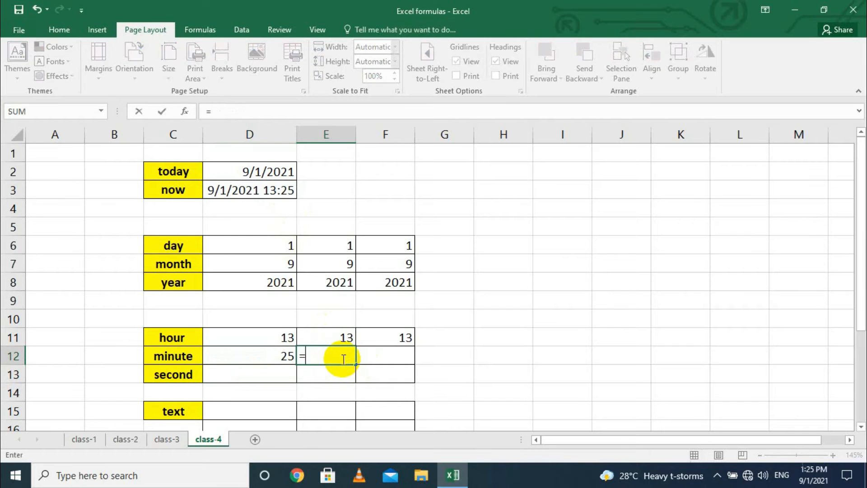
pyautogui.write('minute')
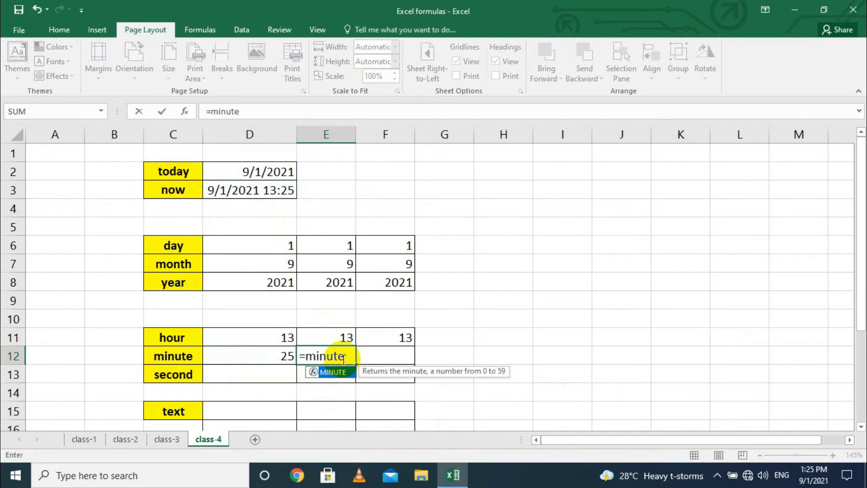
pyautogui.write('("')
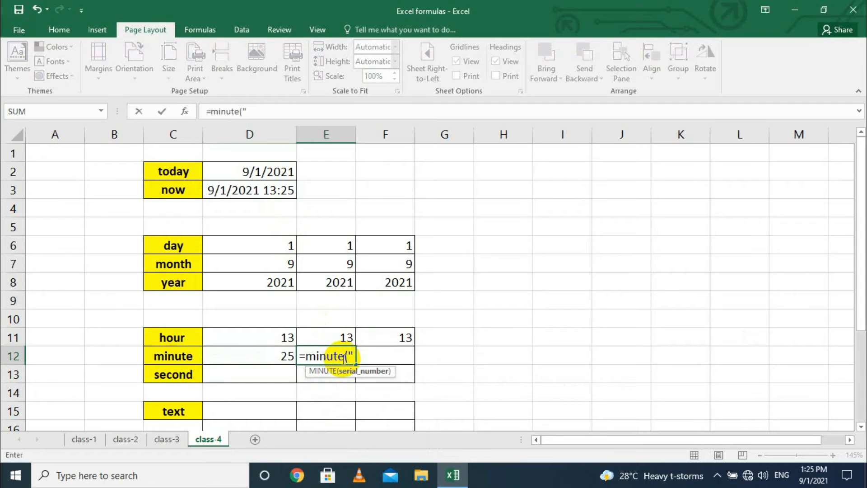
pyautogui.write('13:25"')
pyautogui.press('Return')
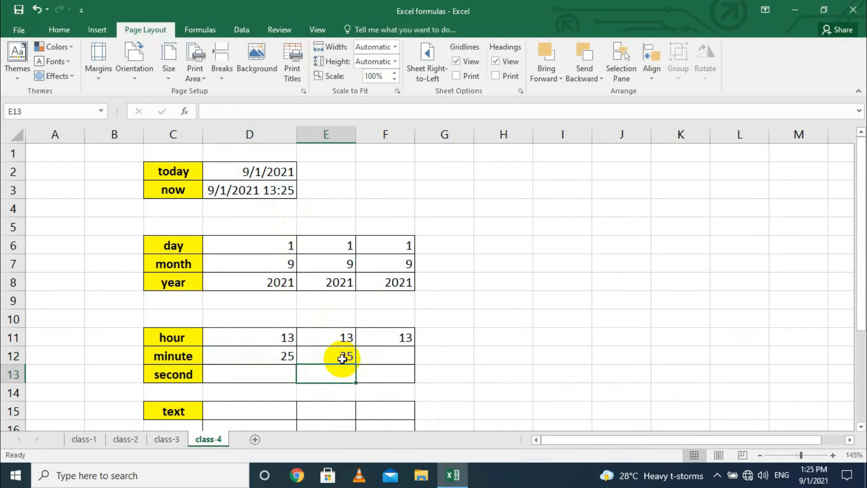
# Step: Extract the current minute with a nested NOW function by entering =minute(now()) in cell F12
pyautogui.click(377, 353)
pyautogui.write('=')
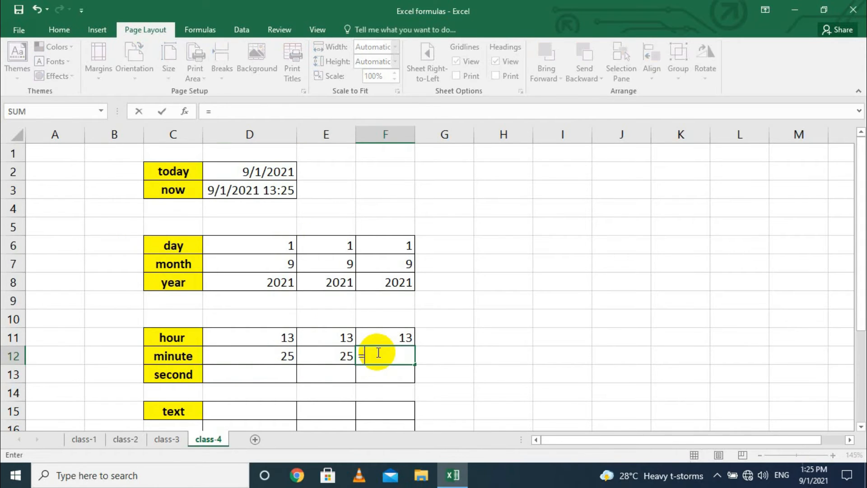
pyautogui.write('minute')
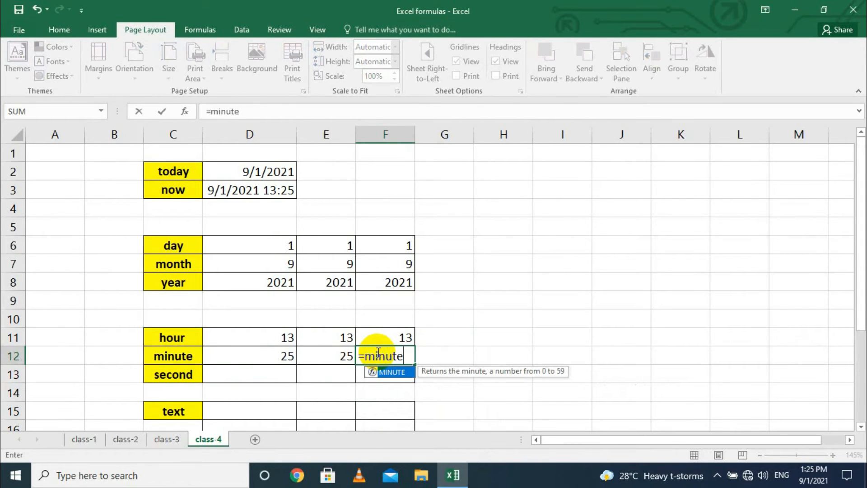
pyautogui.write('(now()')
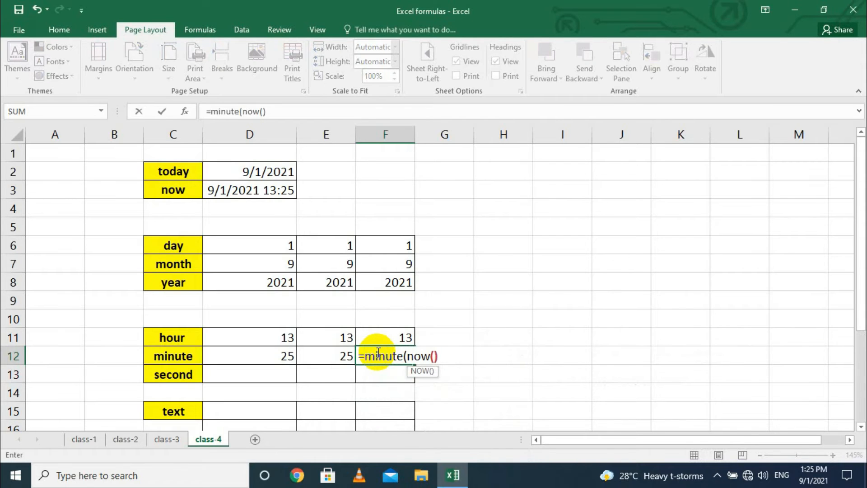
pyautogui.write(')')
pyautogui.press('Return')
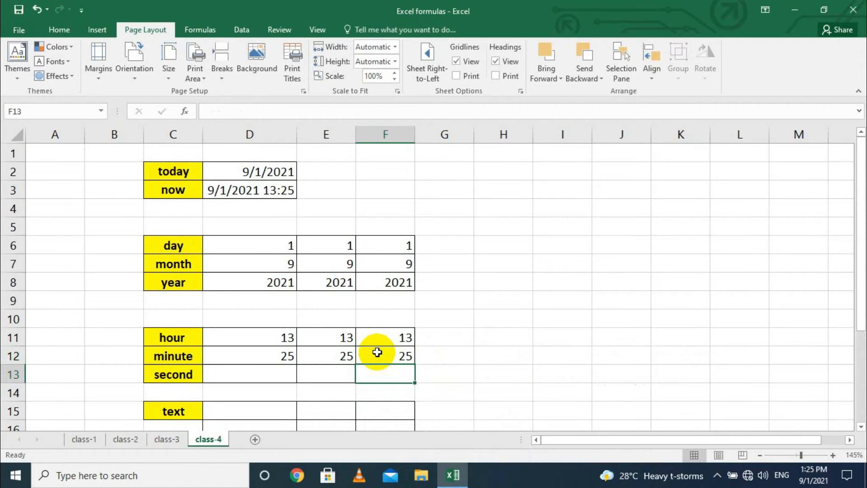
# Step: Extract the second from the date and time in D3 by entering =second(D3) in cell D13
pyautogui.scroll(-1, 279, 349)
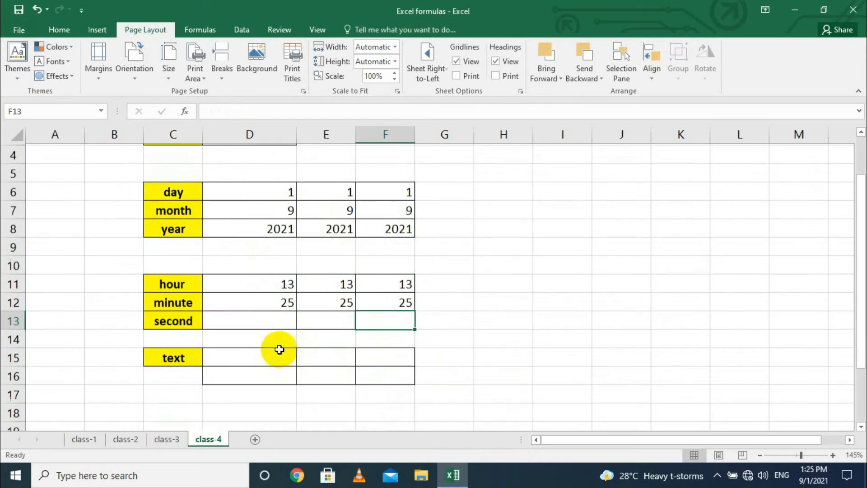
pyautogui.click(272, 332)
pyautogui.click(274, 317)
pyautogui.write('second(')
pyautogui.press('BackSpace')
pyautogui.press('BackSpace')
pyautogui.press('BackSpace')
pyautogui.press('BackSpace')
pyautogui.press('BackSpace')
pyautogui.press('BackSpace')
pyautogui.press('BackSpace')
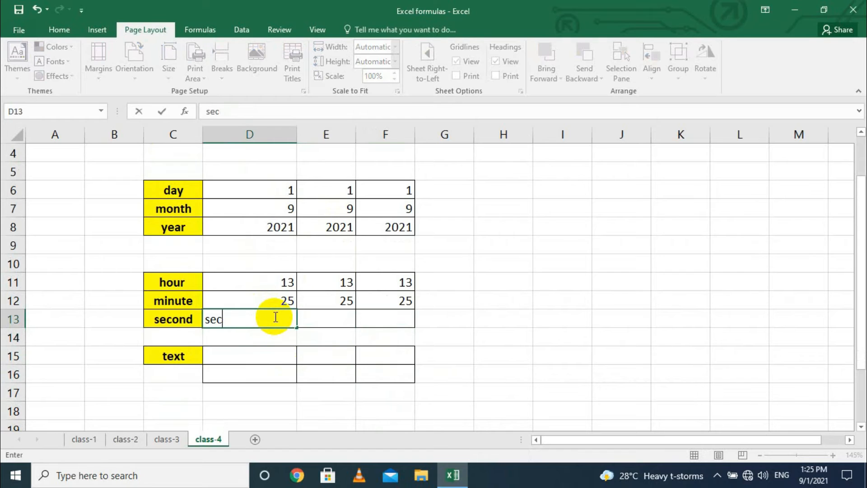
pyautogui.write('=second')
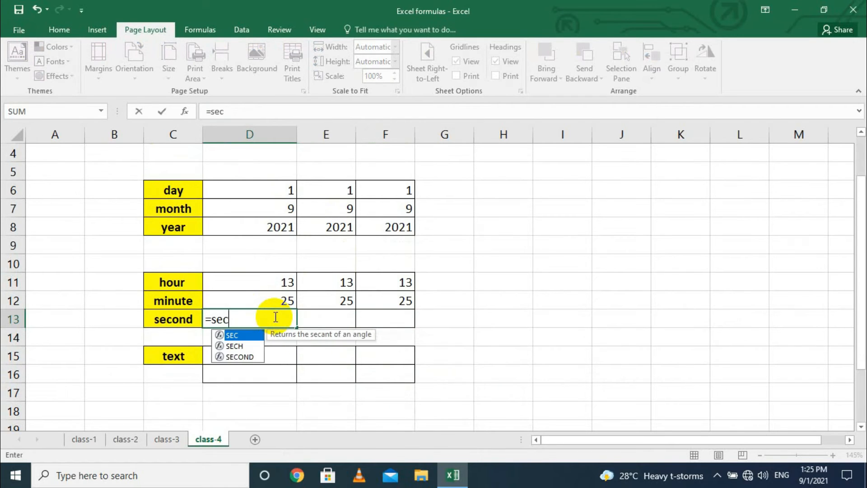
pyautogui.write('(')
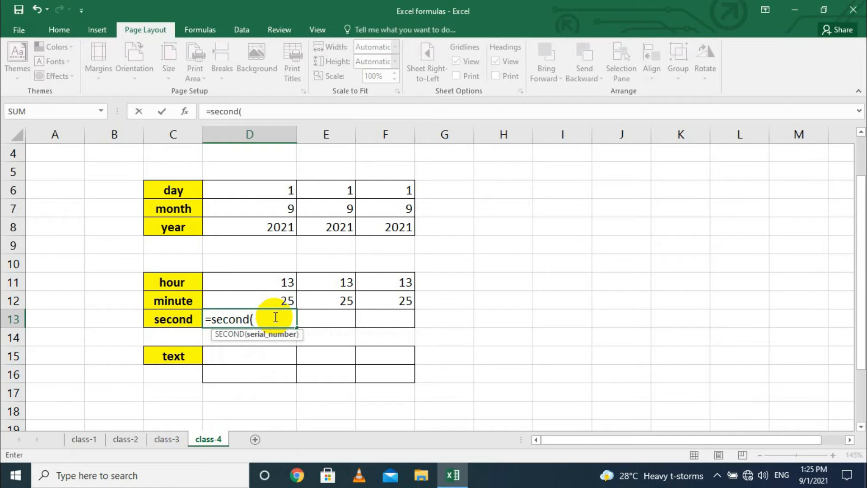
pyautogui.scroll(1, 285, 316)
pyautogui.click(286, 190)
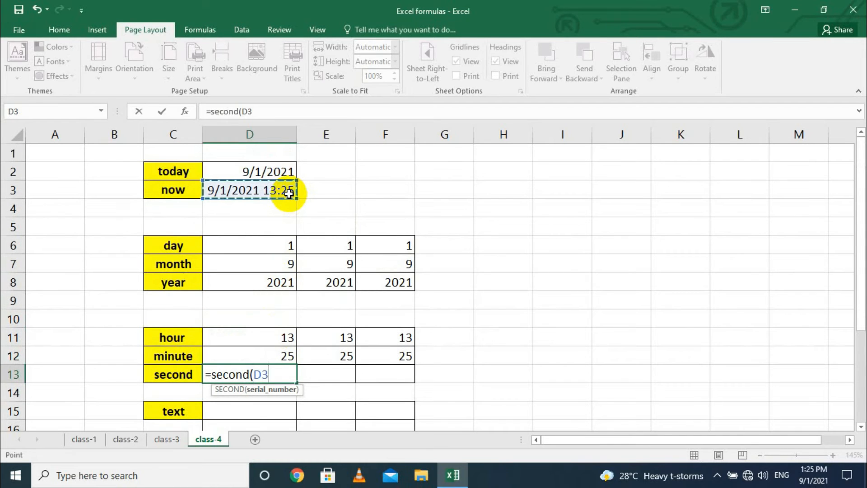
pyautogui.press('Return')
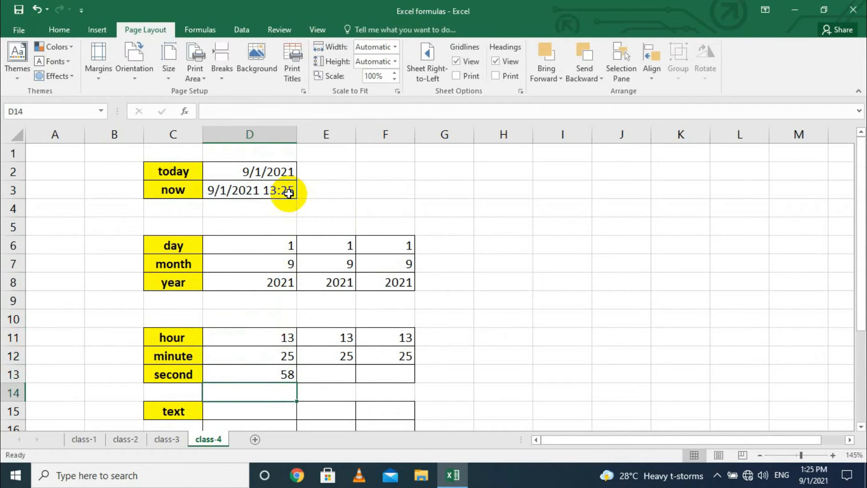
# Step: Extract the second from a time written as text by entering =second("13:26:58") in cell E13
pyautogui.click(315, 373)
pyautogui.write('=')
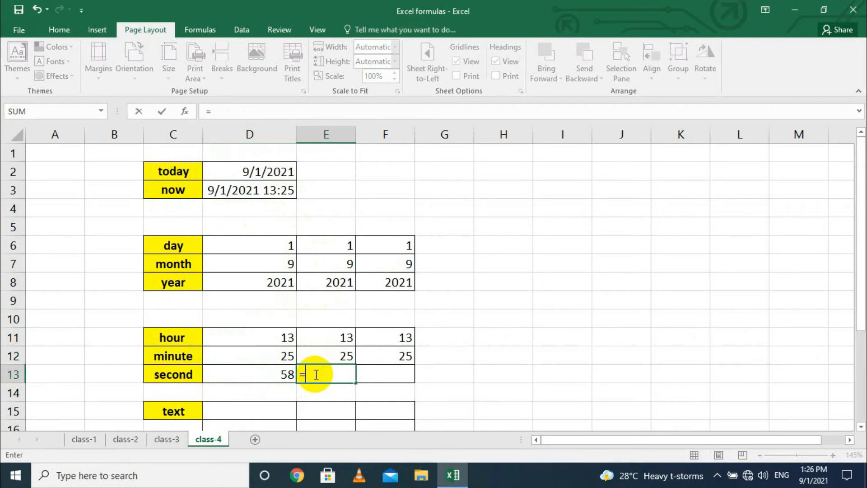
pyautogui.write('se')
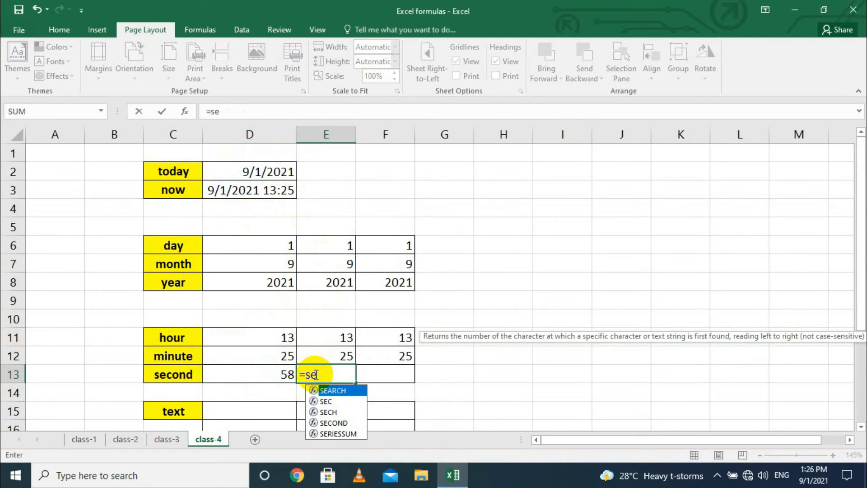
pyautogui.write('cond("')
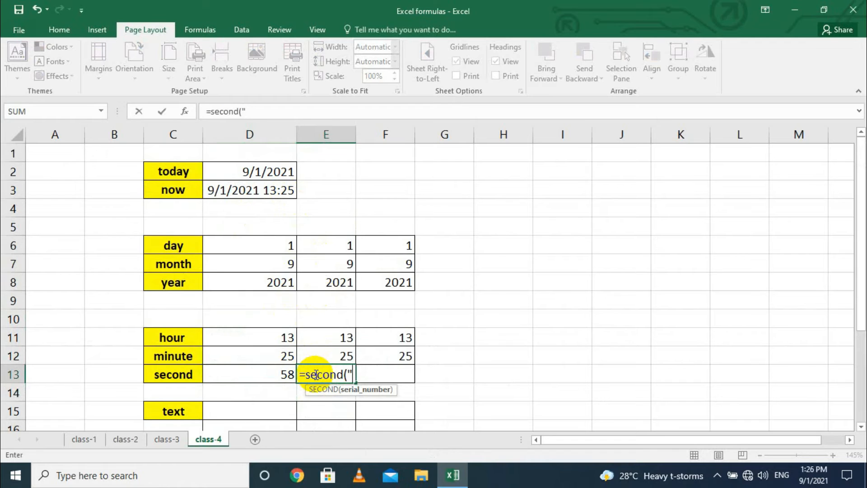
pyautogui.write('13:26:58')
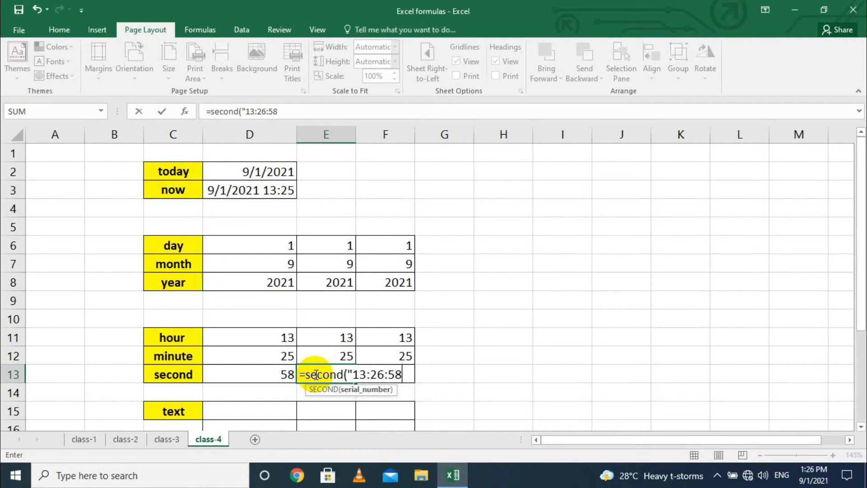
pyautogui.write('"')
pyautogui.press('Return')
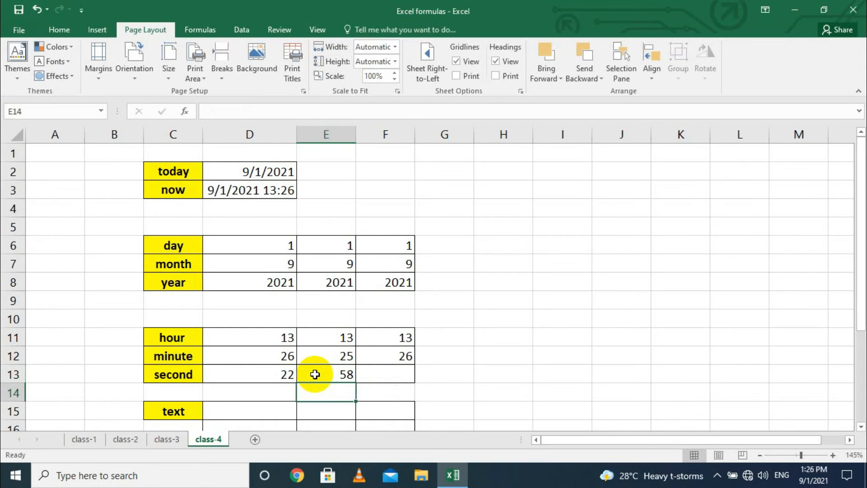
# Step: Change the seconds part of the text time in cell E13's formula to 22
pyautogui.click(340, 375)
pyautogui.click(384, 376)
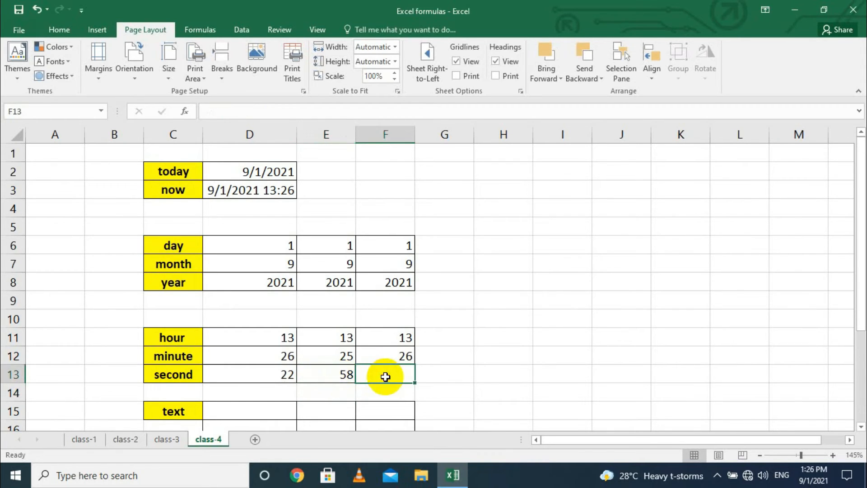
pyautogui.doubleClick(339, 373)
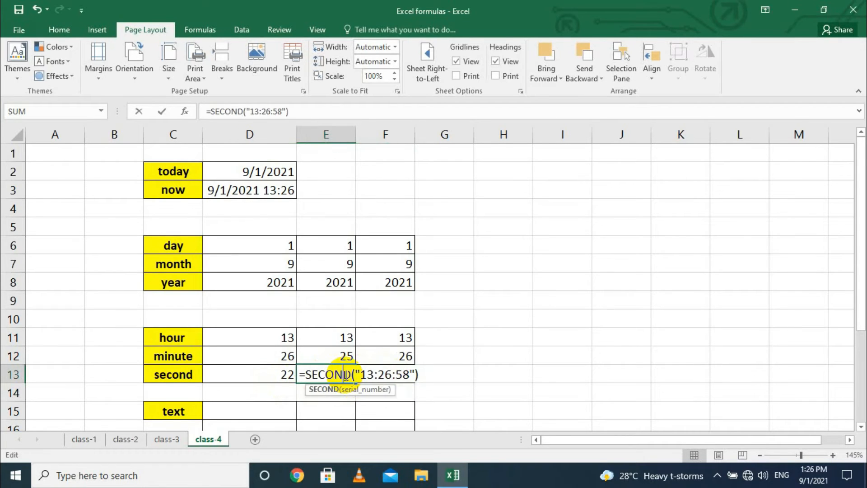
pyautogui.doubleClick(403, 373)
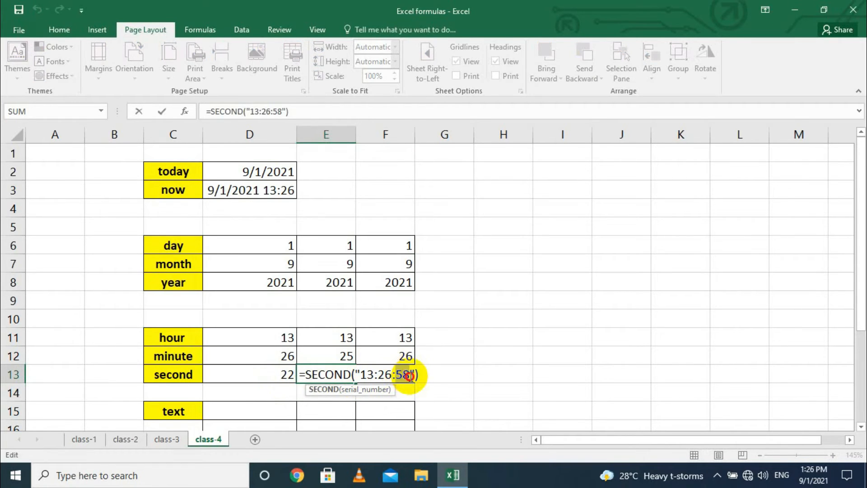
pyautogui.write('22')
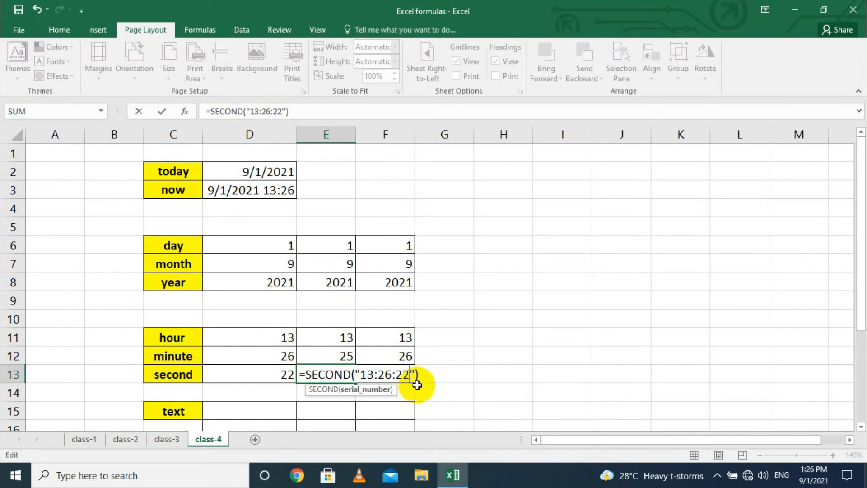
pyautogui.press('Return')
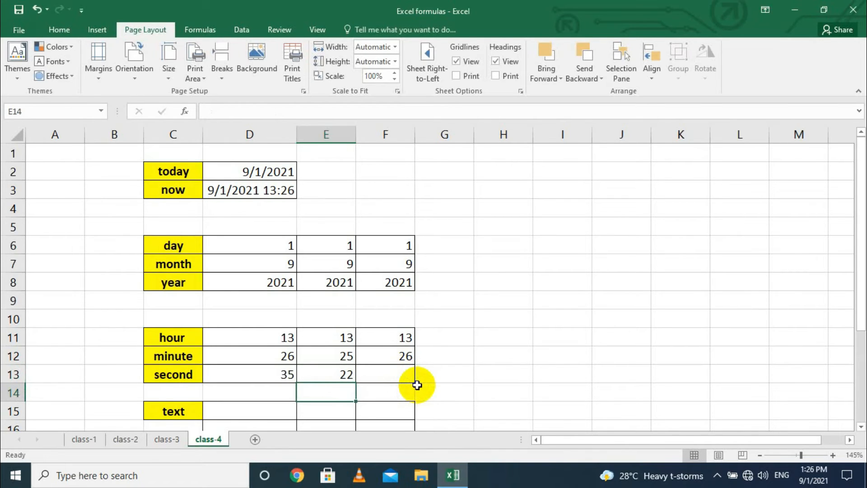
# Step: Extract the current second with a nested NOW function by entering =second(now()) in cell F13
pyautogui.click(400, 380)
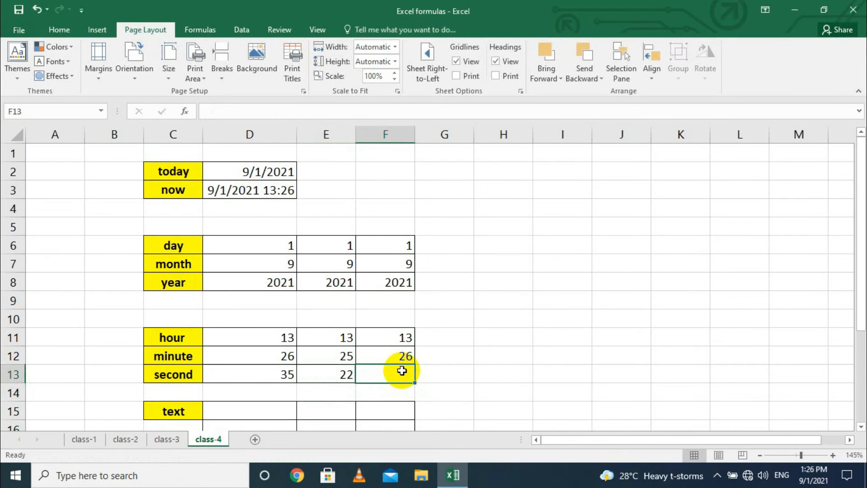
pyautogui.write('=seco')
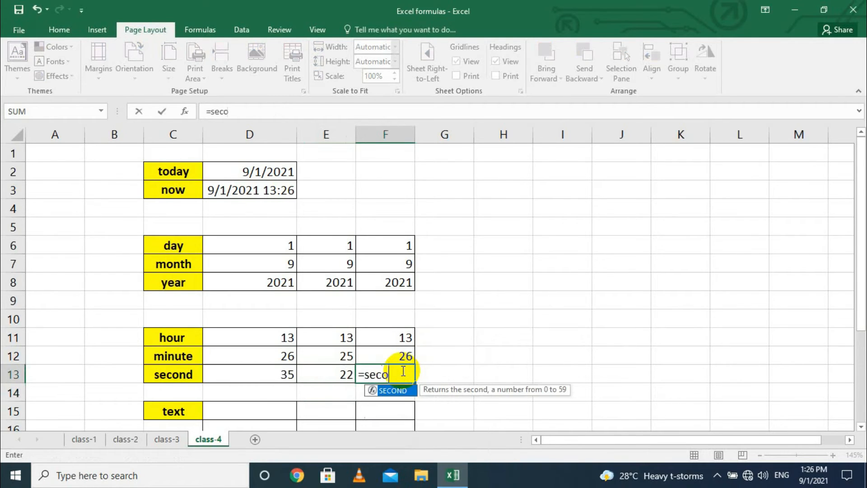
pyautogui.write('nd(')
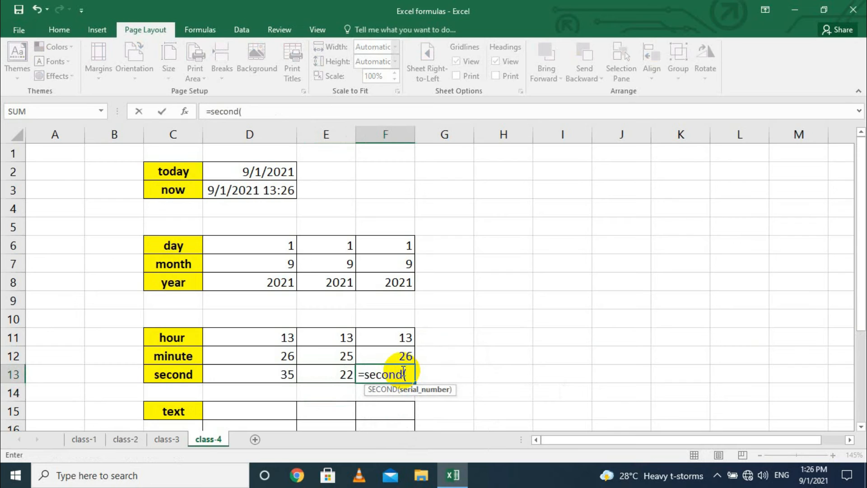
pyautogui.write('now()')
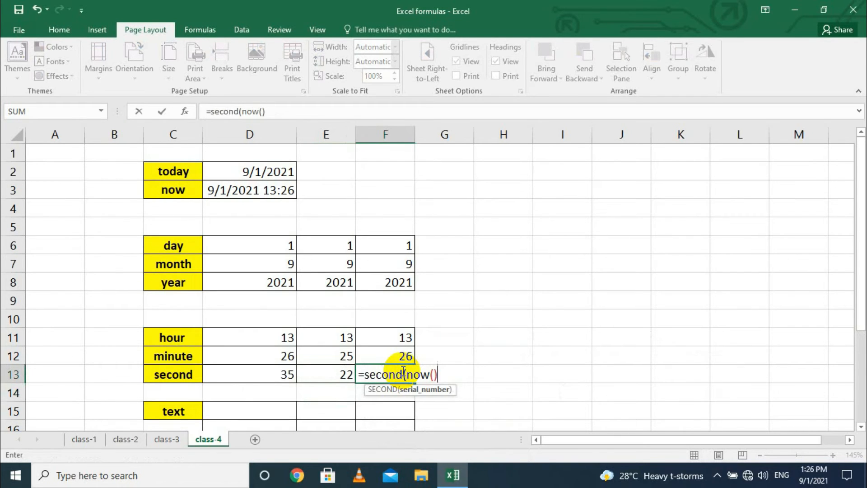
pyautogui.press('Return')
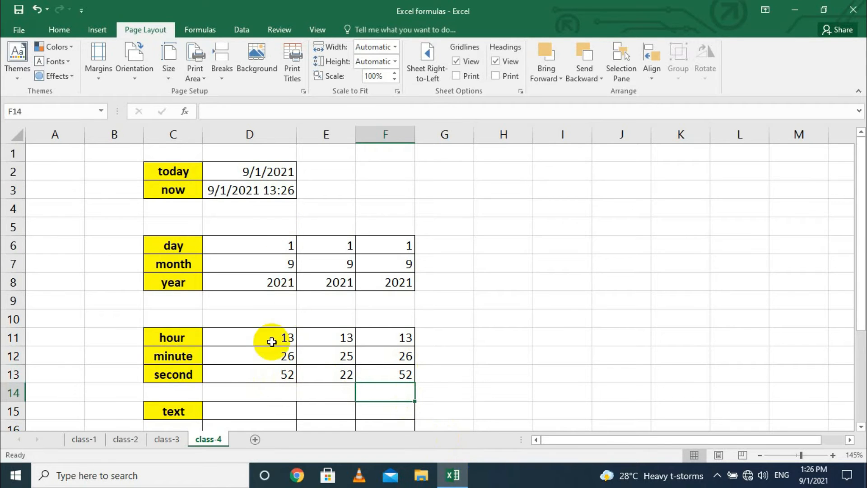
# Step: Review the SECOND formulas in cells D13, E13 and F13 to compare their three kinds of argument
pyautogui.doubleClick(293, 381)
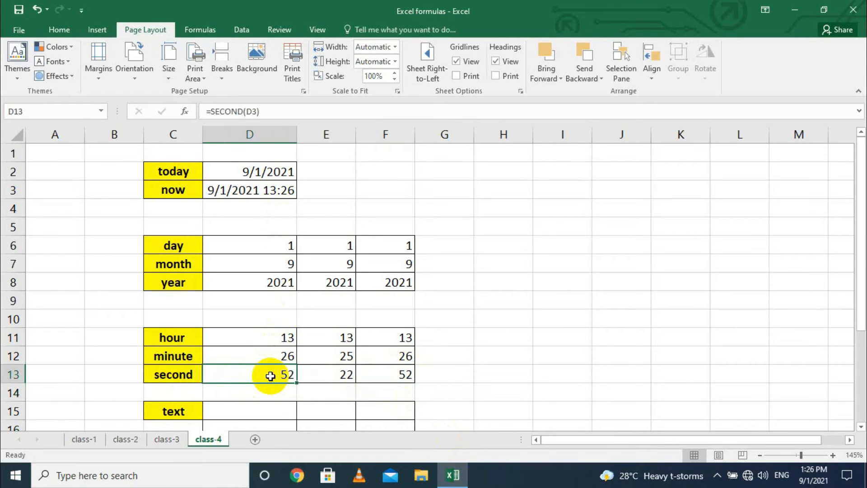
pyautogui.doubleClick(334, 376)
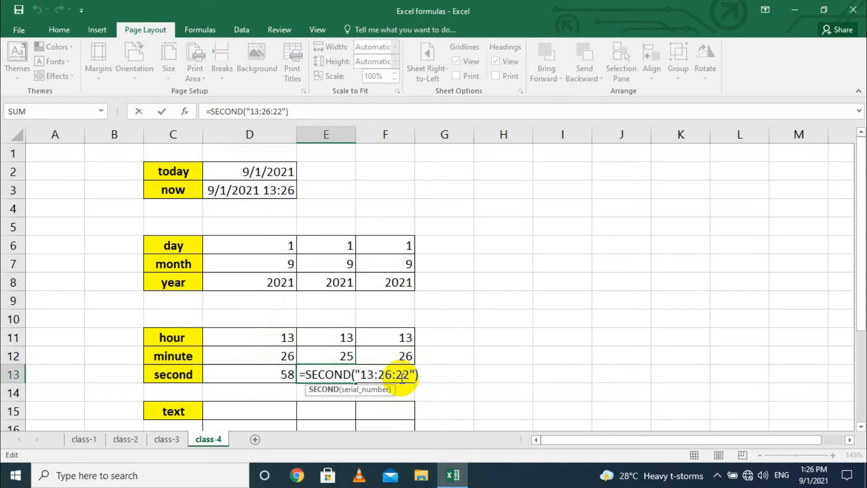
pyautogui.click(473, 376)
pyautogui.click(412, 377)
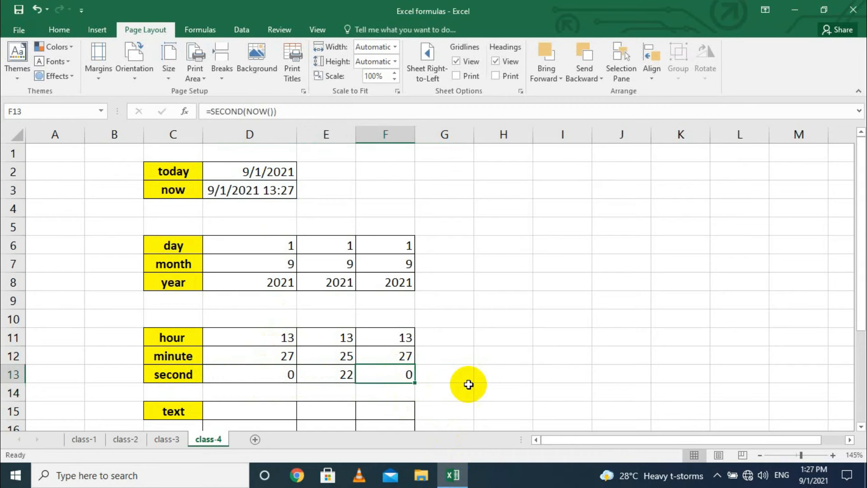
pyautogui.click(251, 374)
pyautogui.scroll(-2, 294, 345)
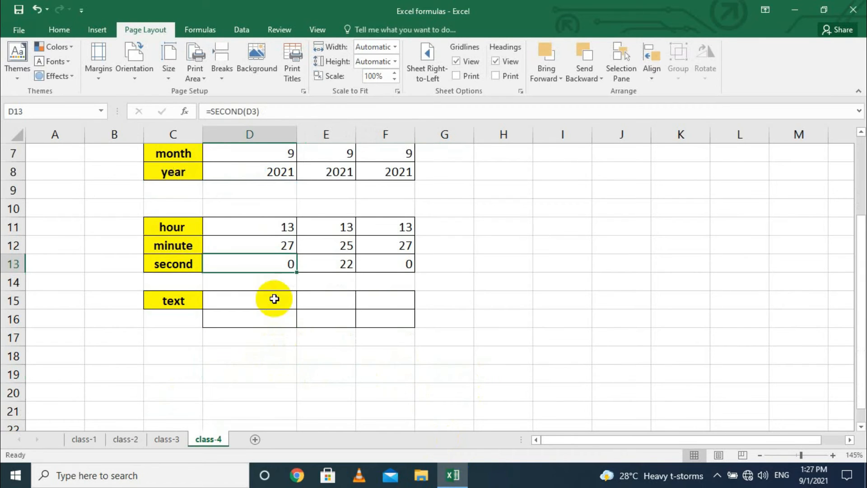
pyautogui.click(255, 247)
pyautogui.doubleClick(393, 263)
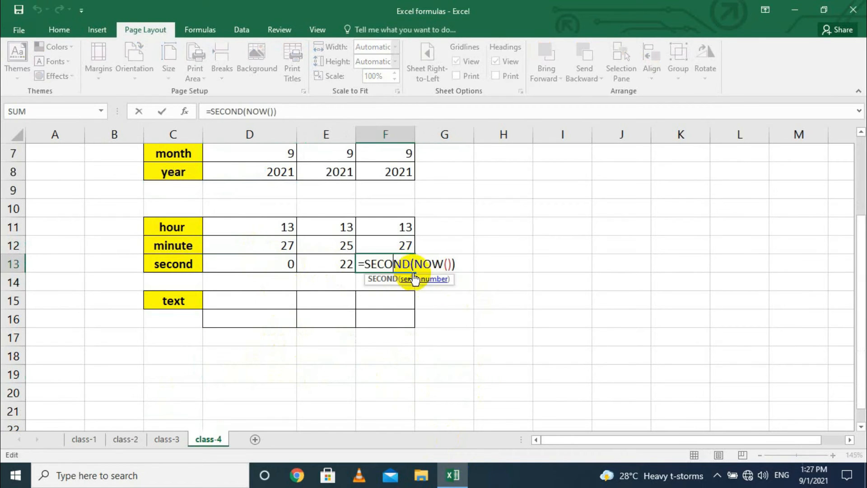
pyautogui.press('Return')
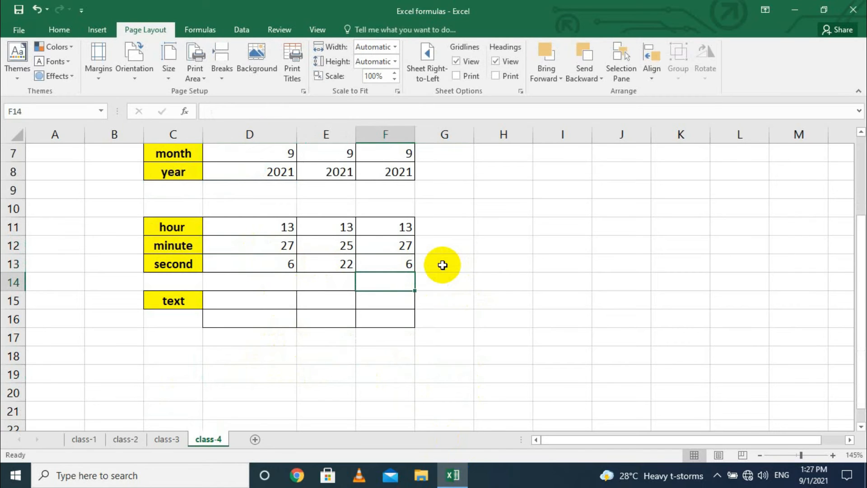
pyautogui.scroll(2, 383, 354)
pyautogui.scroll(-1, 285, 381)
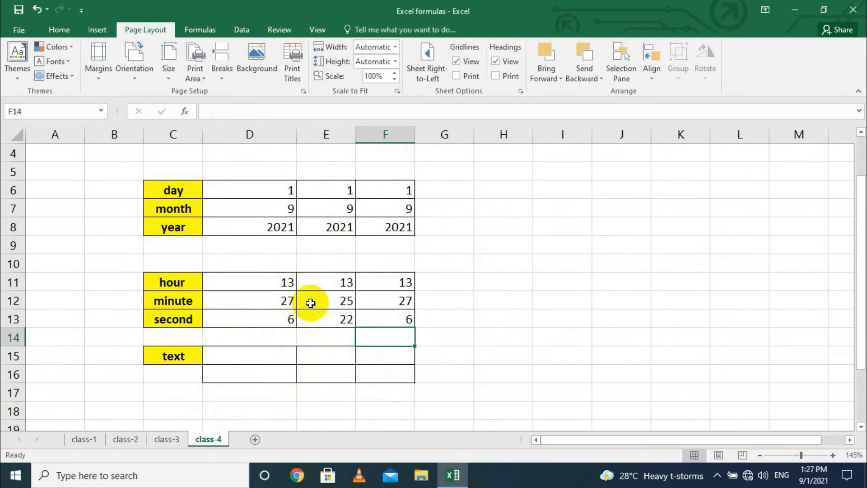
pyautogui.click(259, 361)
pyautogui.scroll(1, 459, 345)
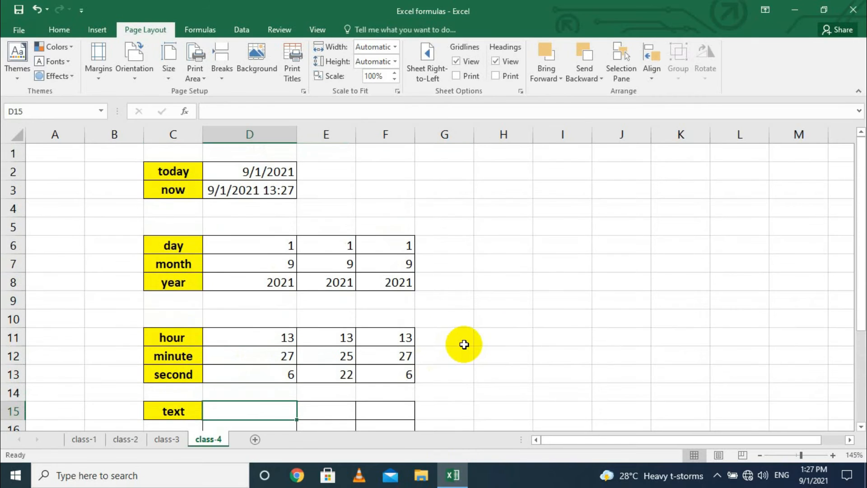
# Step: Enter the labels month, day and year one below another in cells I11 to I13
pyautogui.scroll(-2, 271, 357)
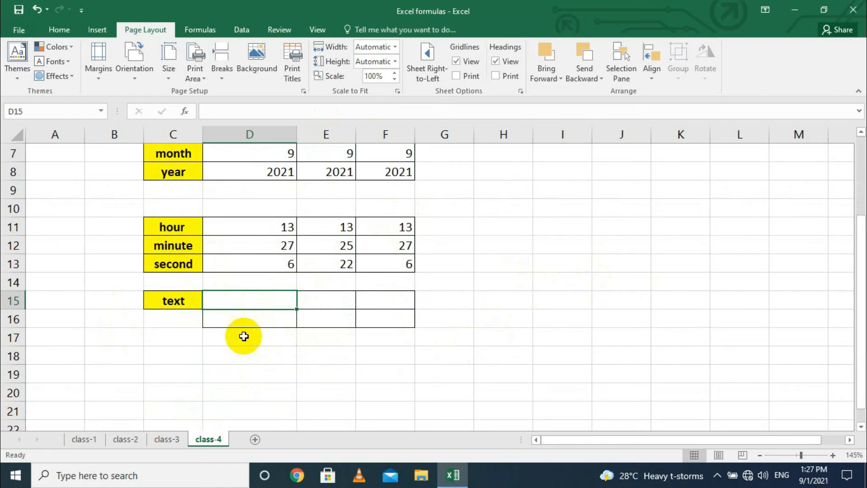
pyautogui.click(545, 225)
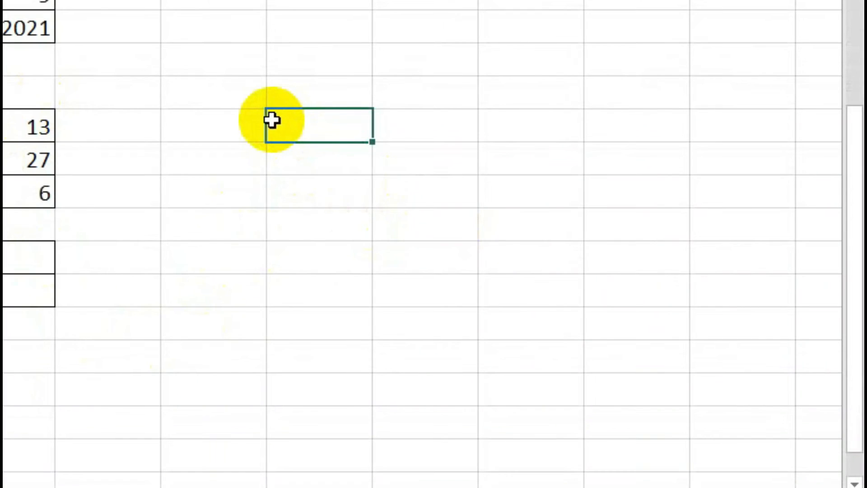
pyautogui.write('month')
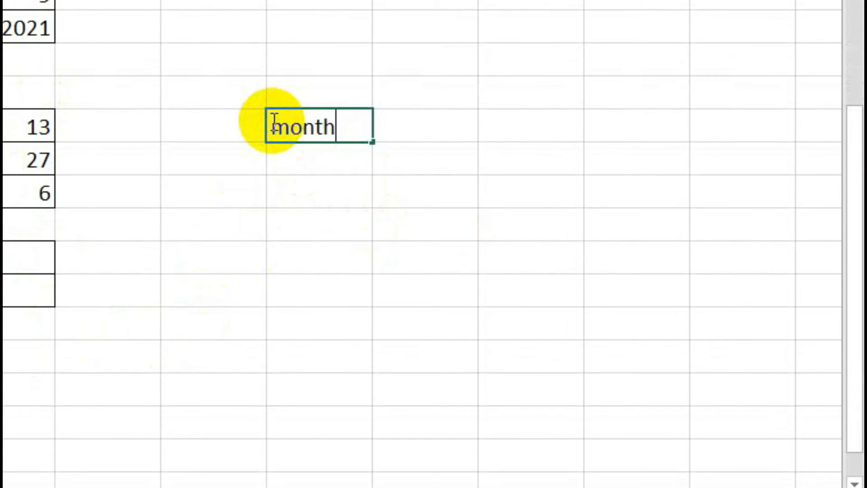
pyautogui.press('Return')
pyautogui.write('day')
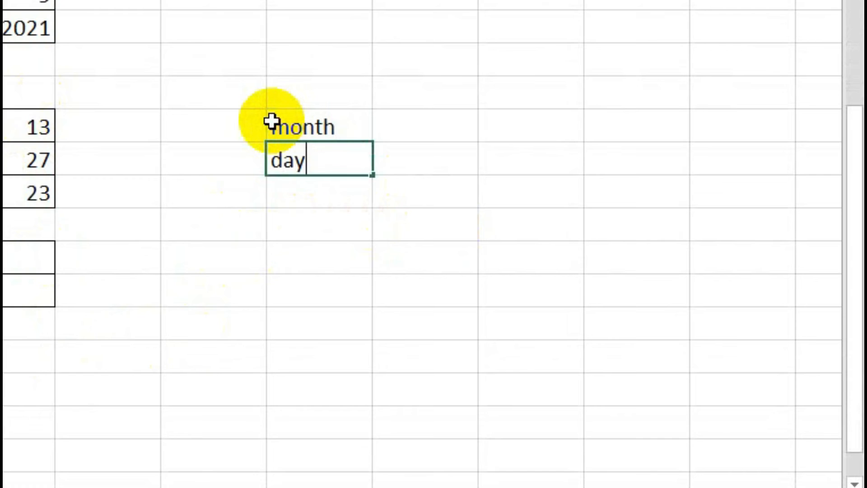
pyautogui.press('Return')
pyautogui.write('year')
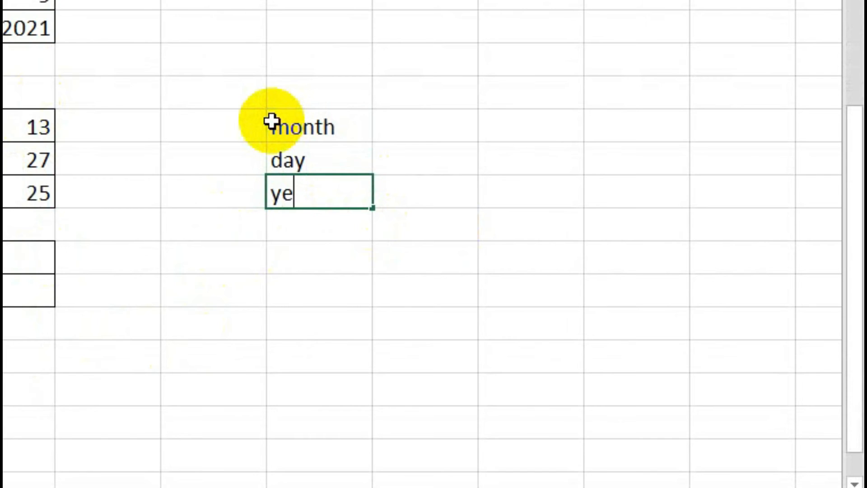
pyautogui.press('Return')
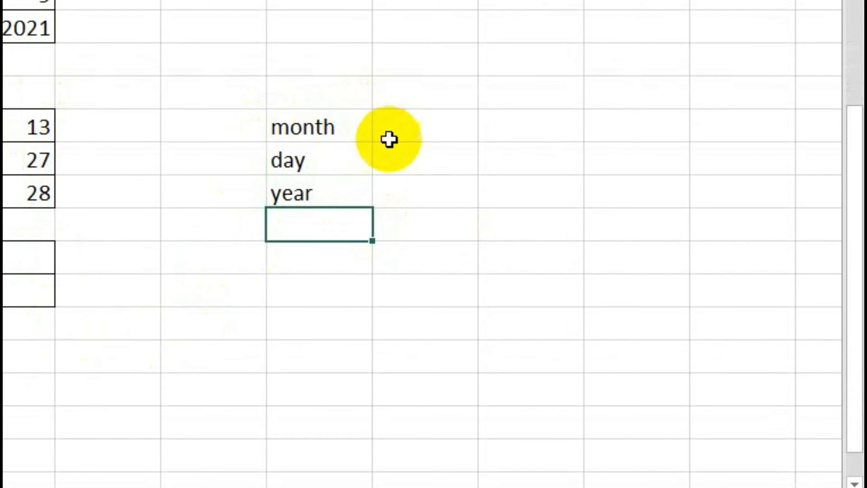
# Step: Enter the short format code mmm beside the month label, in cell J11
pyautogui.click(391, 138)
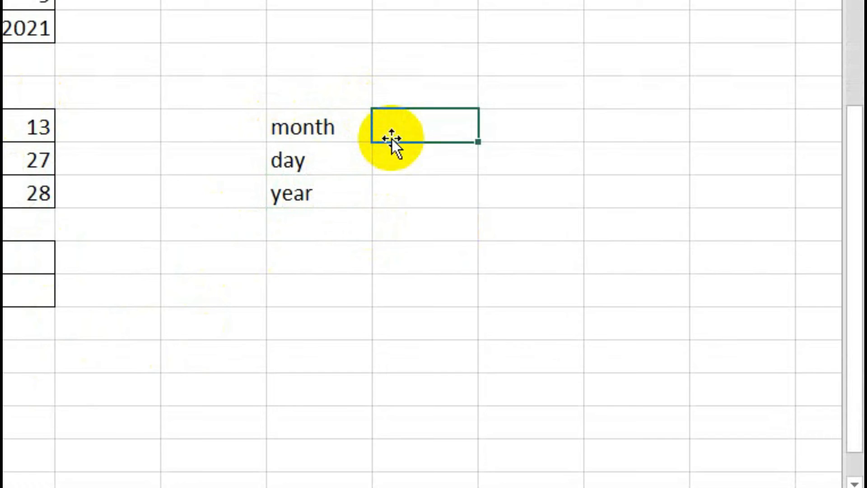
pyautogui.write('mmm')
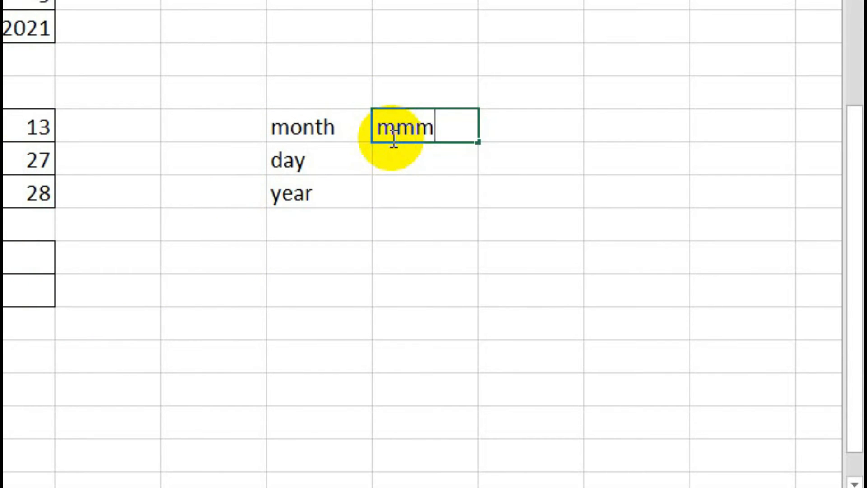
pyautogui.press('Return')
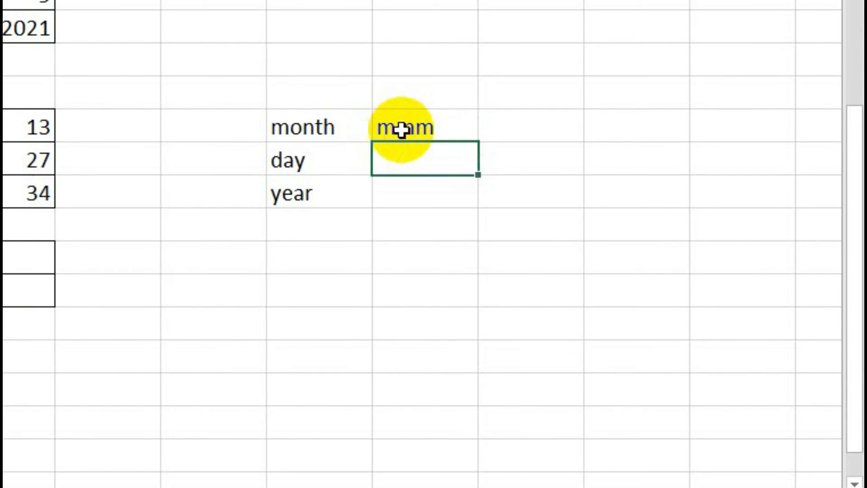
pyautogui.click(388, 90)
pyautogui.write('jan')
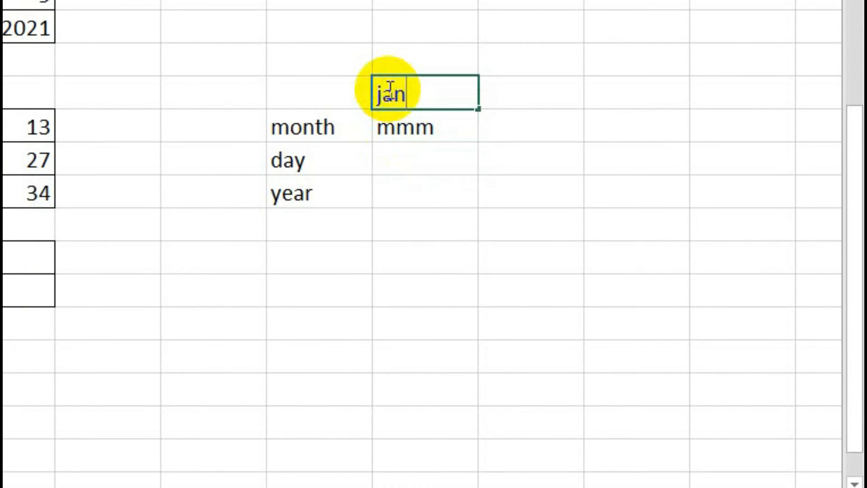
pyautogui.press('BackSpace')
pyautogui.press('BackSpace')
pyautogui.press('BackSpace')
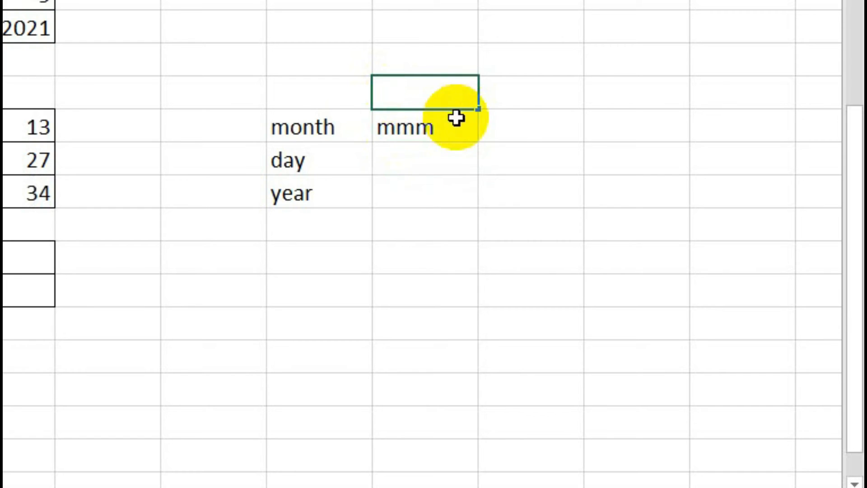
# Step: Enter the format code ddd beside the day label in J12 and yy beside the year label in J13
pyautogui.click(452, 130)
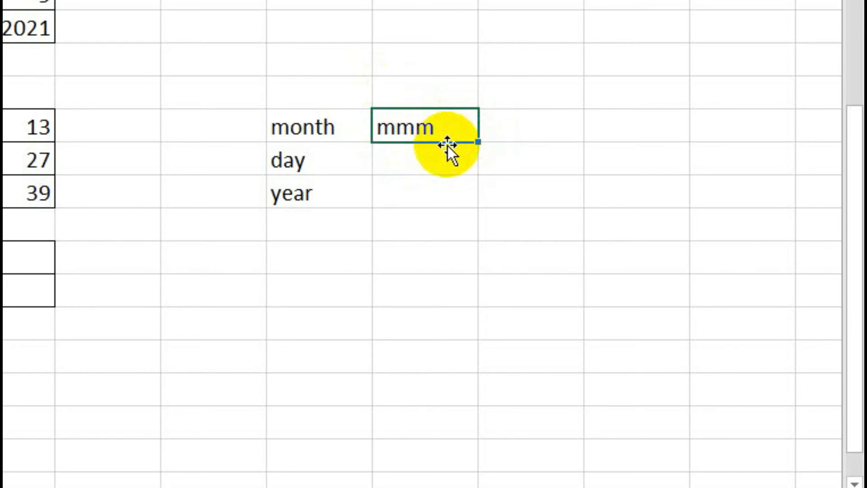
pyautogui.click(430, 159)
pyautogui.write('ddd')
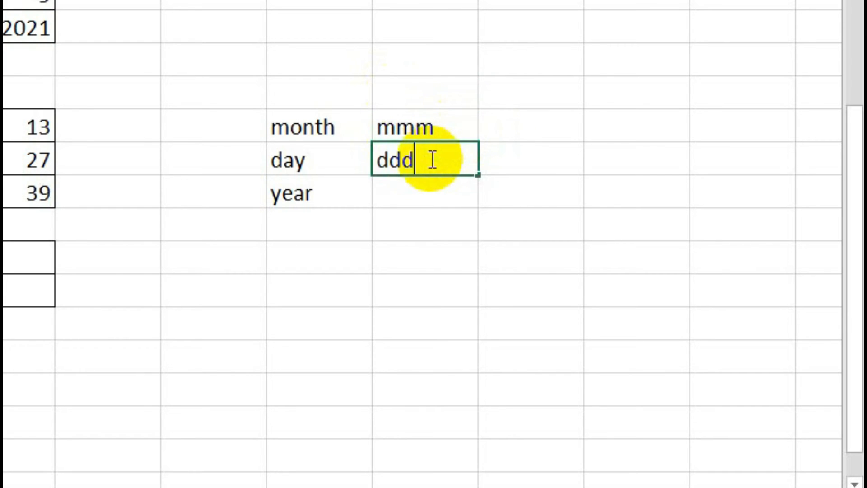
pyautogui.press('Return')
pyautogui.write('yy')
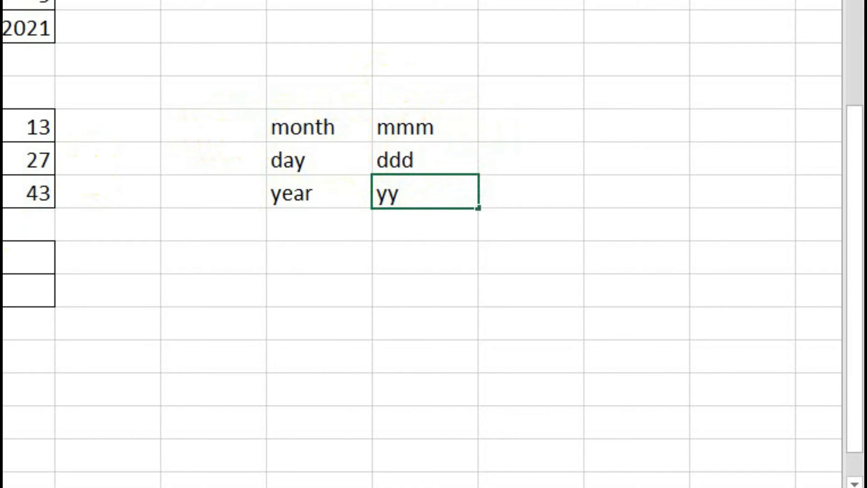
# Step: Enter the sample month abbreviation jan in cell I18 and try the full month name in the cell below it
pyautogui.click(310, 354)
pyautogui.write('jan')
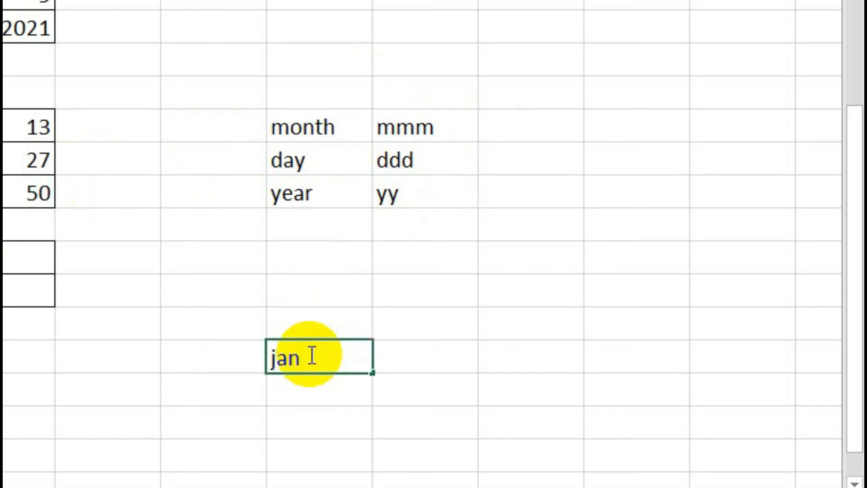
pyautogui.press('Return')
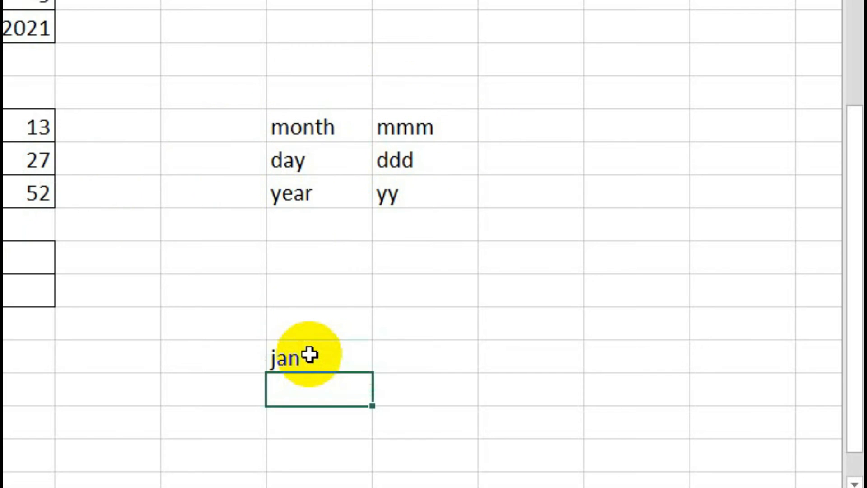
pyautogui.write('janura')
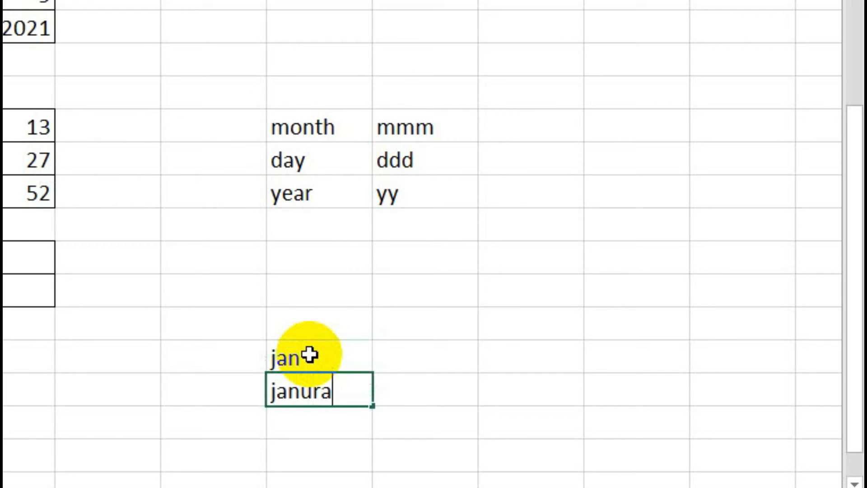
pyautogui.press('BackSpace')
pyautogui.press('BackSpace')
pyautogui.press('BackSpace')
pyautogui.press('BackSpace')
pyautogui.press('BackSpace')
pyautogui.press('BackSpace')
# Step: Enter the longer format codes mmmm, dddd and yyy one below another in cells K11 to K13
pyautogui.click(493, 127)
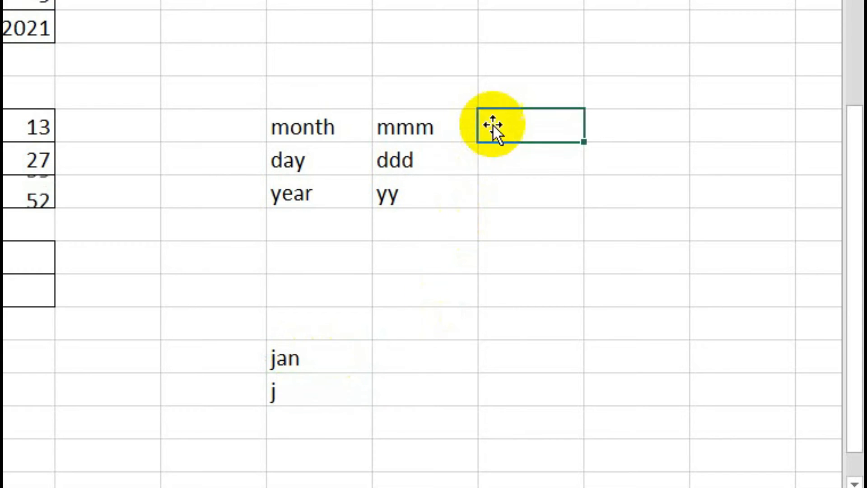
pyautogui.write('mmmmm')
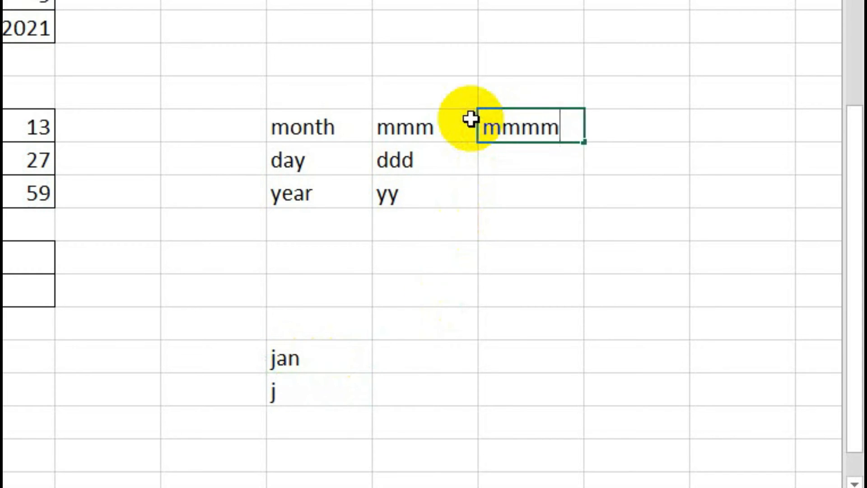
pyautogui.press('Return')
pyautogui.write('dddd')
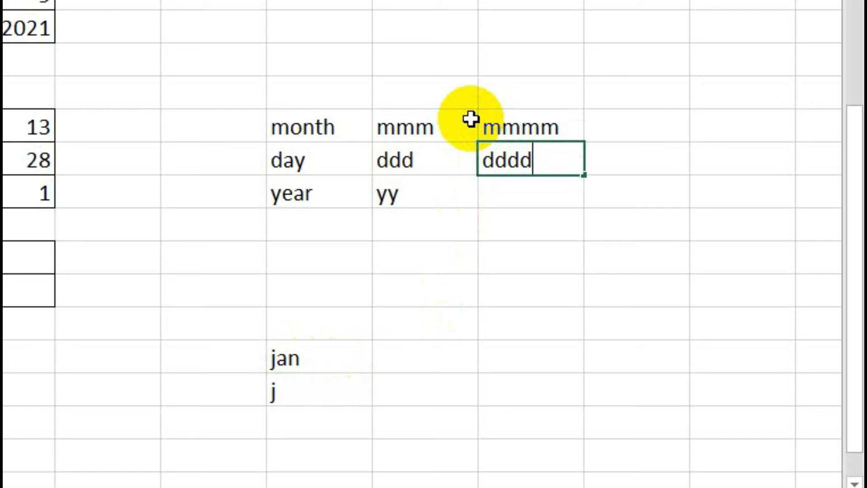
pyautogui.press('Left')
pyautogui.press('Down')
pyautogui.press('Right')
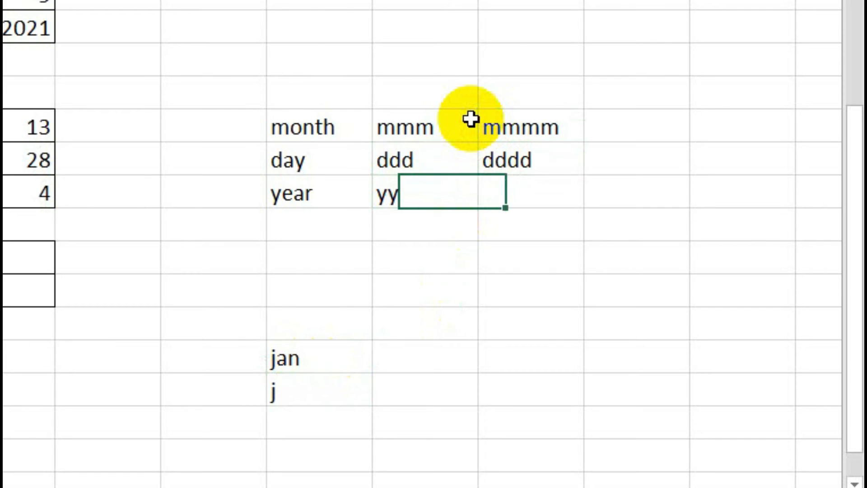
pyautogui.write('yyy')
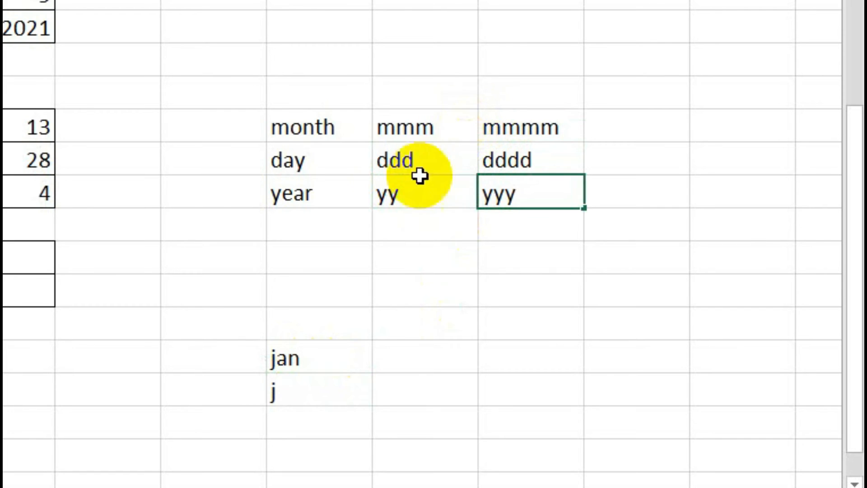
# Step: Add borders to the format notes in I11:K13 and make the labels in I11:I13 bold, yellow-filled and centred
pyautogui.moveTo(281, 126); pyautogui.dragTo(519, 204)
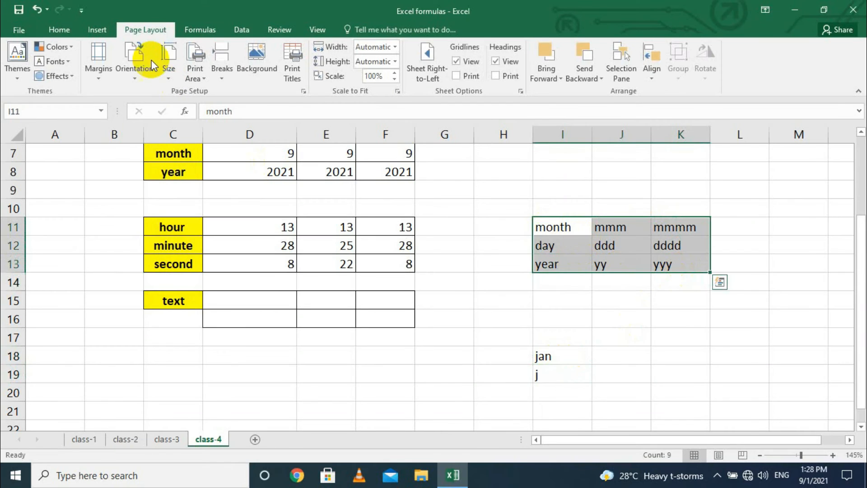
pyautogui.click(59, 32)
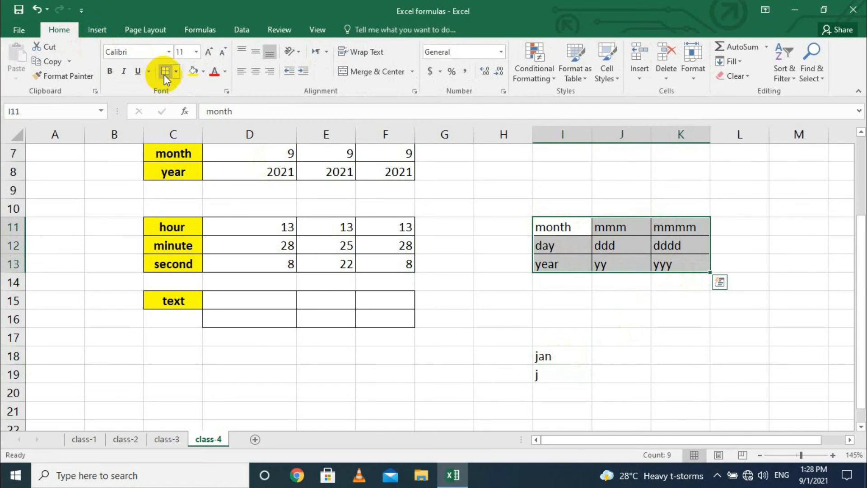
pyautogui.click(555, 228)
pyautogui.moveTo(555, 228); pyautogui.dragTo(558, 265)
pyautogui.click(109, 71)
pyautogui.click(193, 71)
pyautogui.click(255, 71)
# Step: Clear the sample month text from cells I18 and I19
pyautogui.click(549, 367)
pyautogui.moveTo(555, 356); pyautogui.dragTo(550, 374)
pyautogui.click(480, 345)
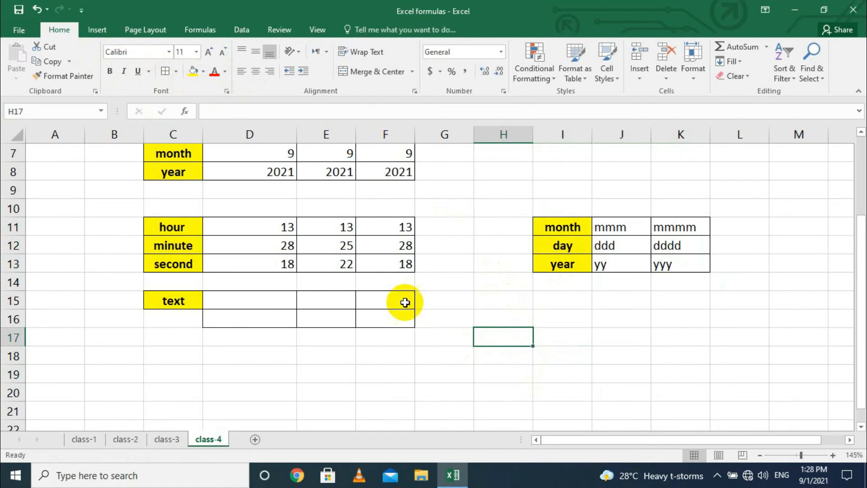
# Step: Enter the formula =text(D2,mmm) in cell D15, taking today's date in D2 as the value
pyautogui.click(248, 313)
pyautogui.click(248, 303)
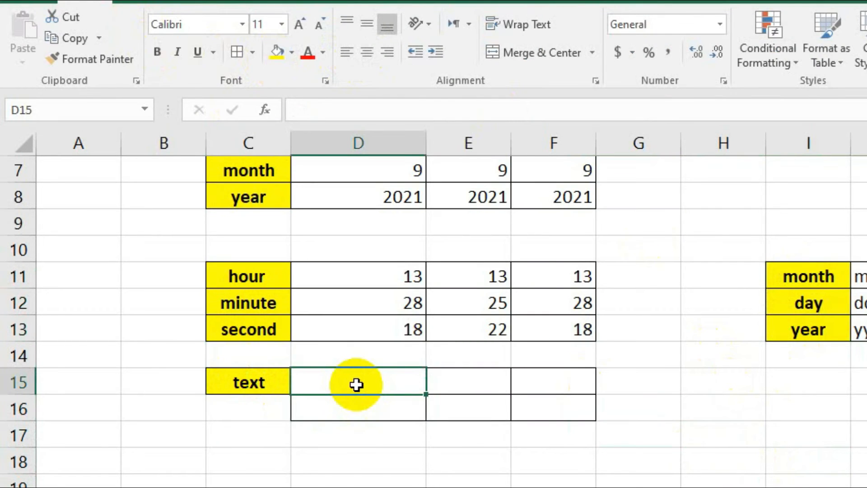
pyautogui.write('=text')
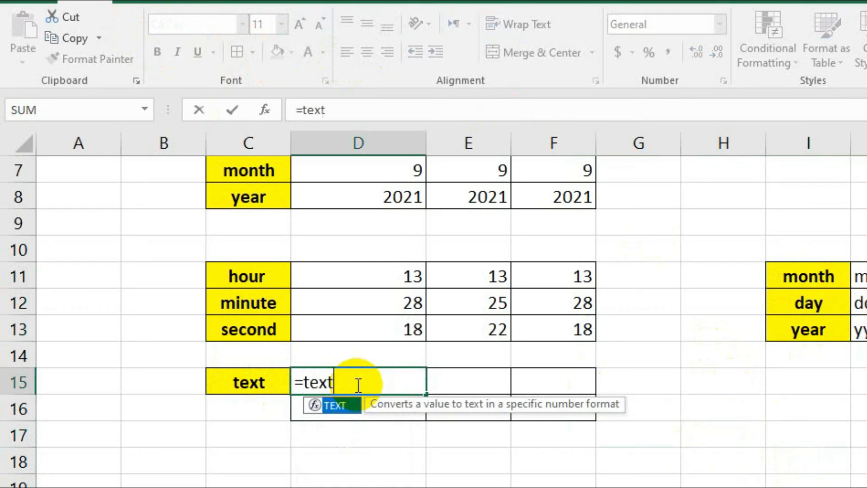
pyautogui.write('(')
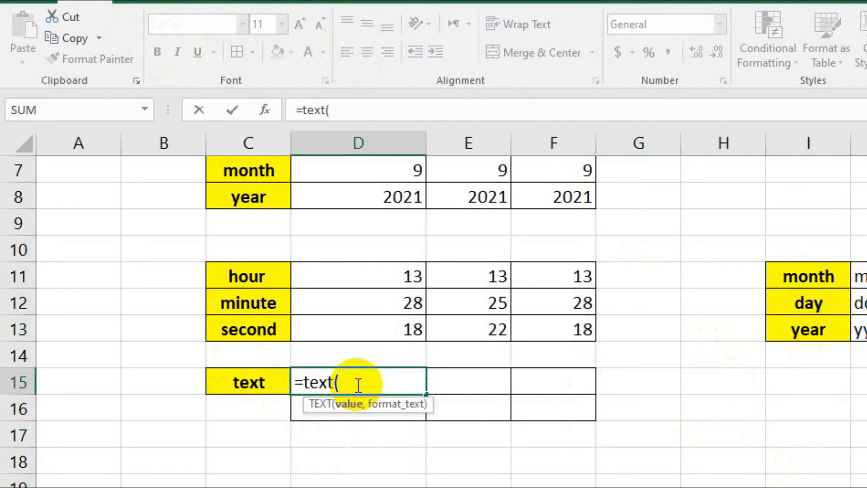
pyautogui.scroll(2, 391, 407)
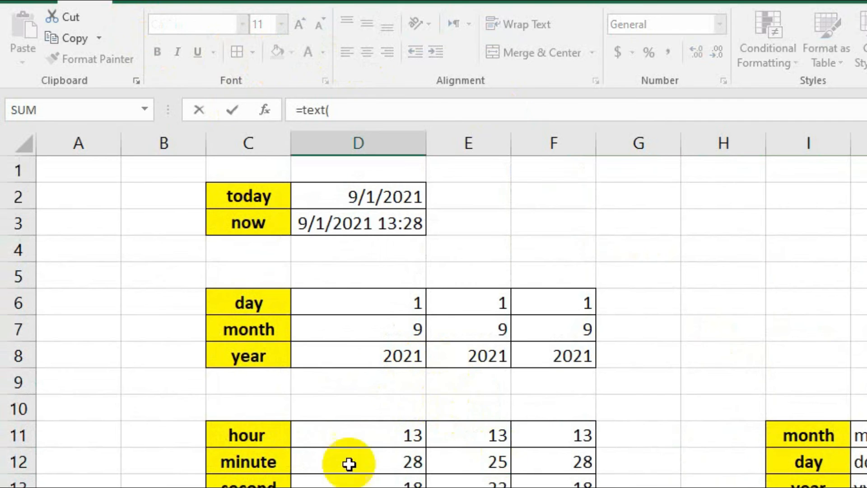
pyautogui.scroll(-1, 375, 407)
pyautogui.scroll(1, 397, 356)
pyautogui.click(357, 205)
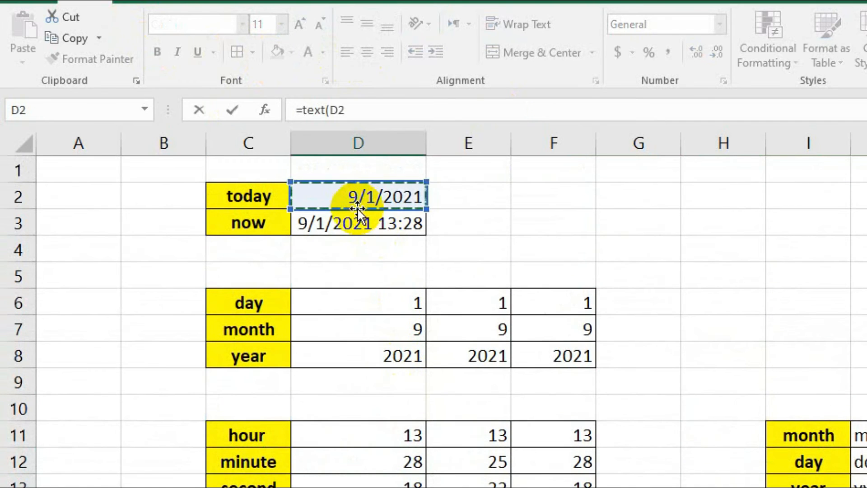
pyautogui.scroll(-3, 357, 209)
pyautogui.write(',')
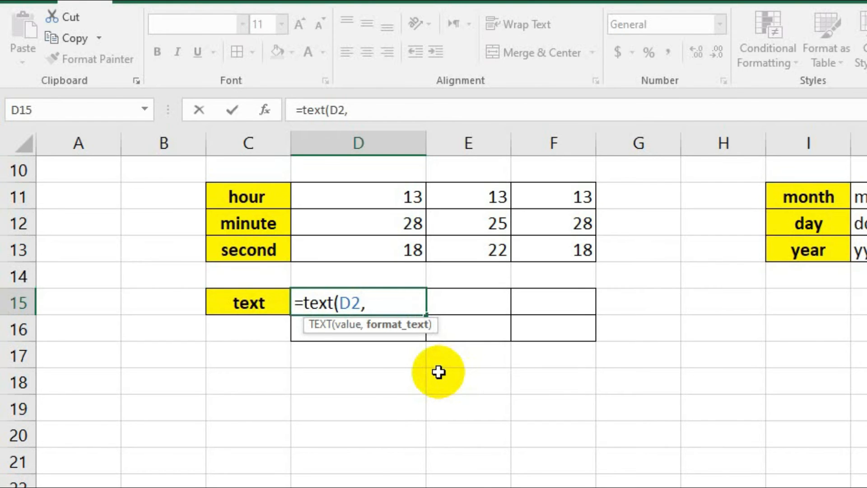
pyautogui.write('mmm')
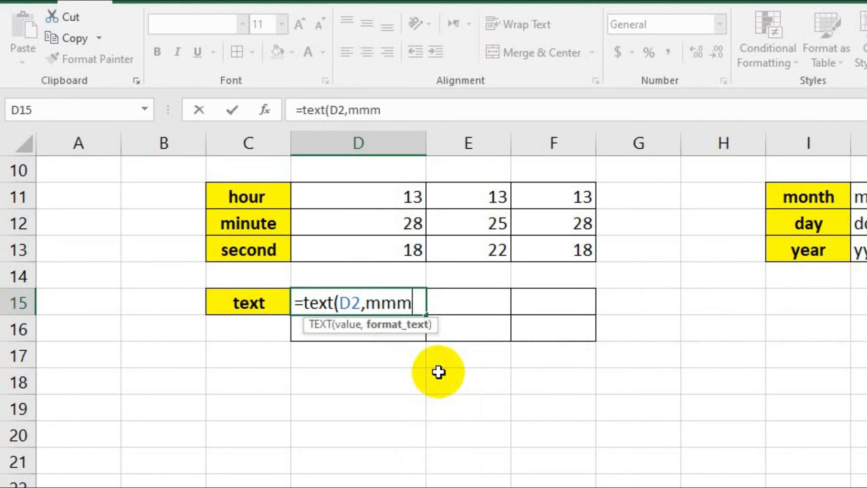
pyautogui.press('BackSpace')
pyautogui.press('BackSpace')
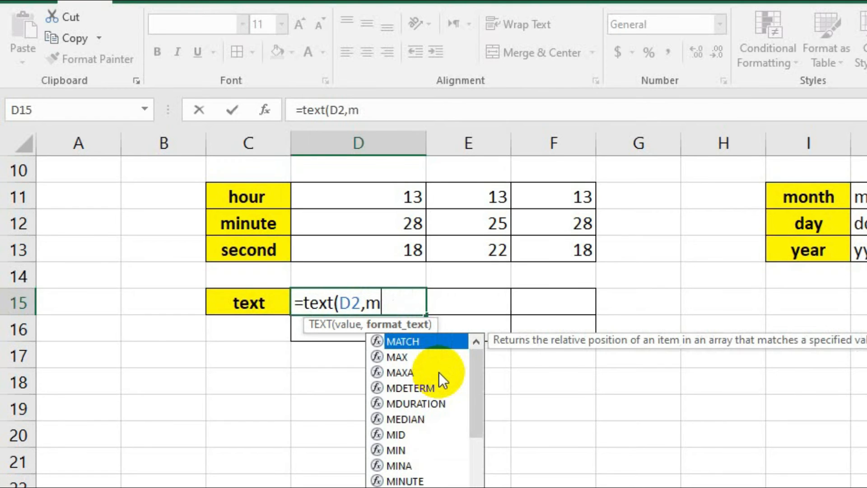
pyautogui.write('mm)')
pyautogui.press('Return')
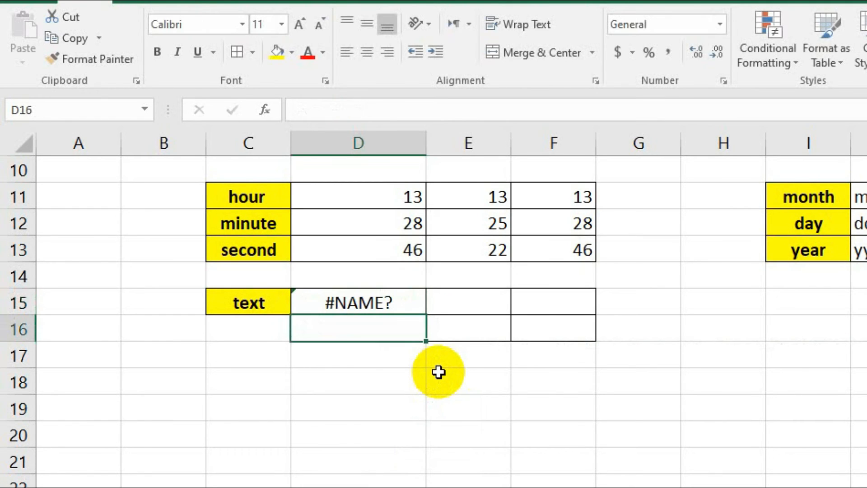
# Step: Enclose the format code mmm in double quotation marks in cell D15's TEXT formula
pyautogui.doubleClick(389, 300)
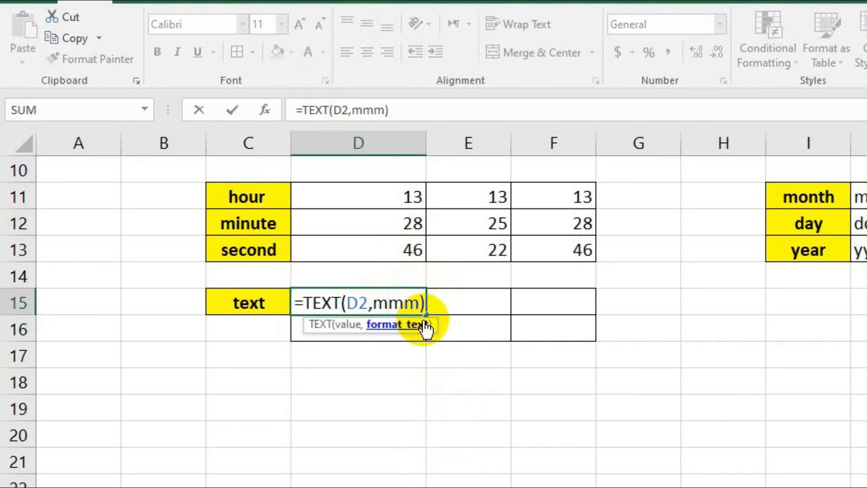
pyautogui.press('Left')
pyautogui.write('"')
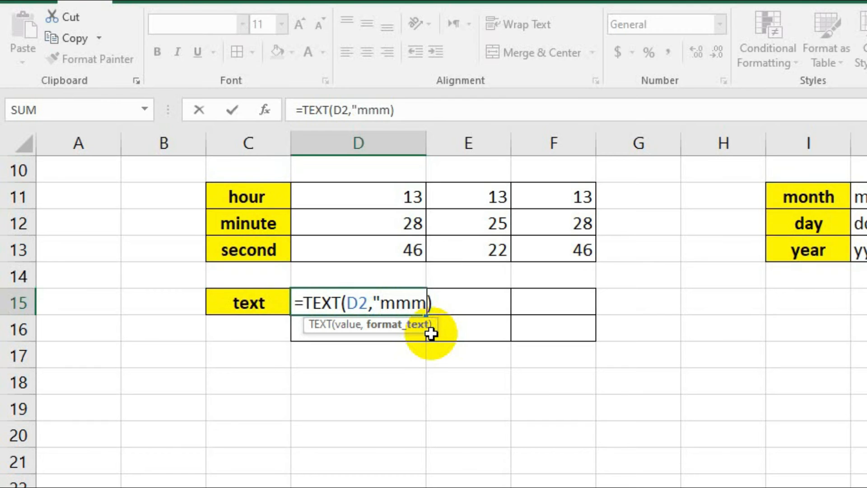
pyautogui.write('"')
pyautogui.press('Return')
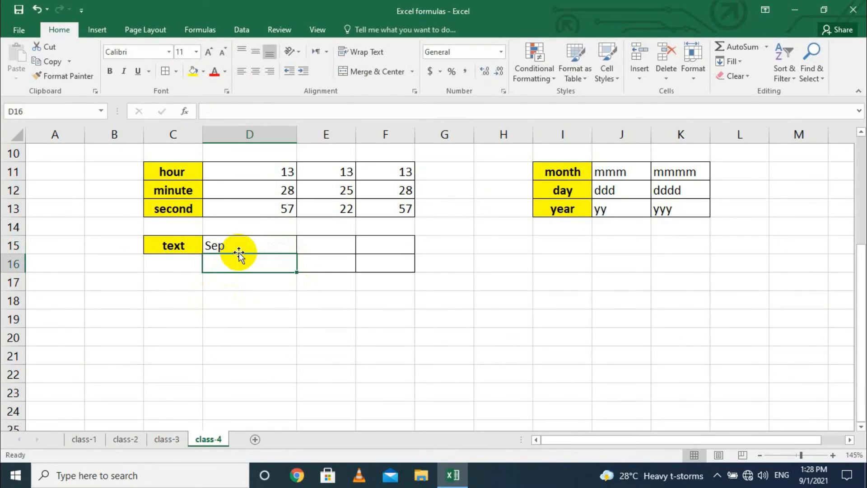
# Step: Enter the formula =text(D2,"mmmm") in cell D16 to write out the full month name of today's date
pyautogui.doubleClick(244, 270)
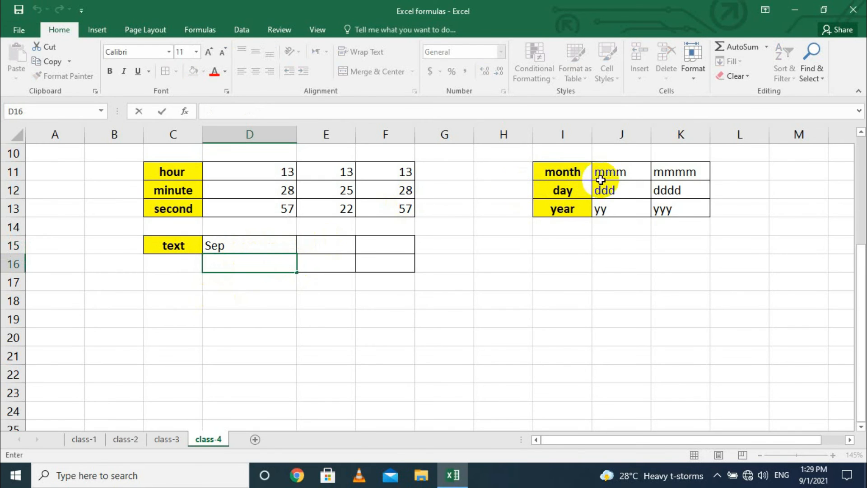
pyautogui.write('=text')
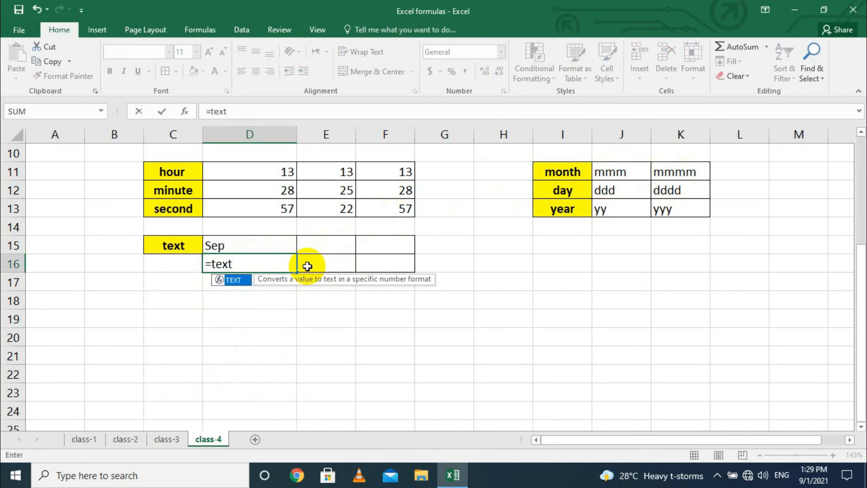
pyautogui.write('(')
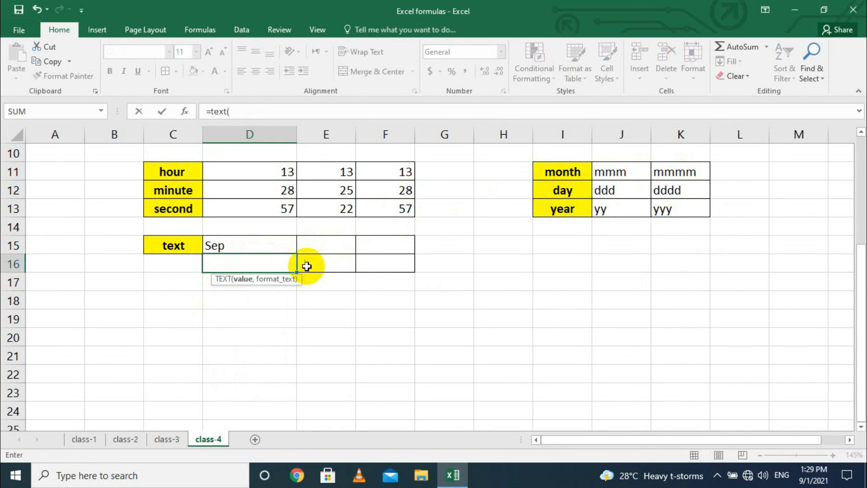
pyautogui.scroll(3, 306, 265)
pyautogui.click(240, 171)
pyautogui.scroll(-2, 253, 190)
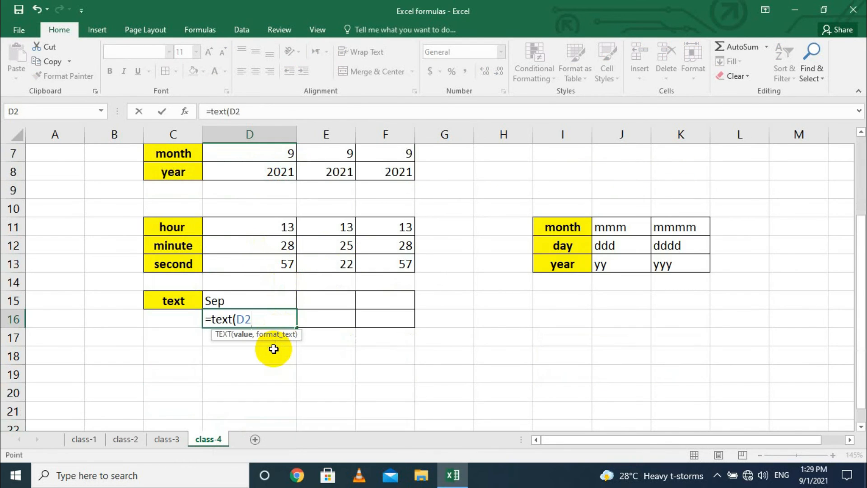
pyautogui.write(',"mmmm')
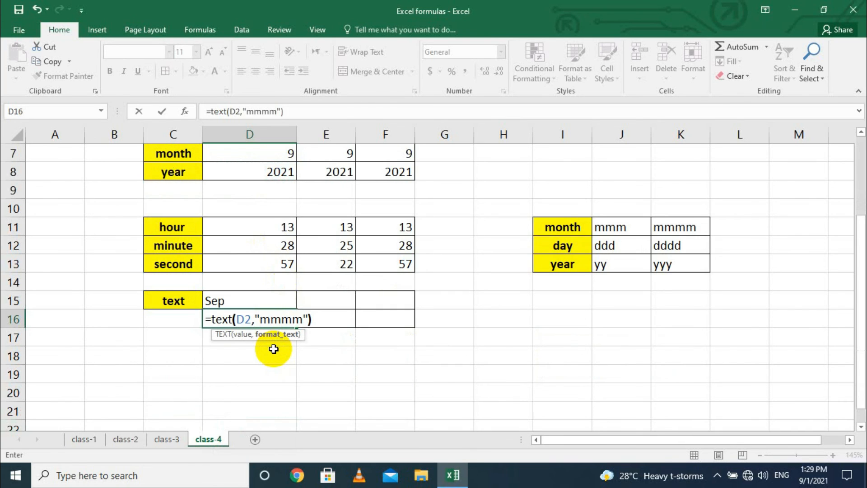
pyautogui.write('")')
pyautogui.press('Return')
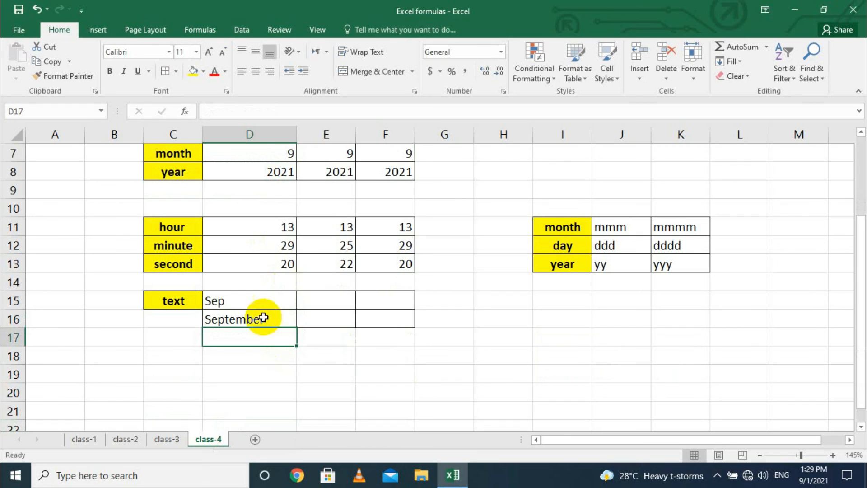
# Step: Enter the formula =text(D2,"ddd") in cell E15 to give the abbreviated weekday of today's date
pyautogui.click(329, 298)
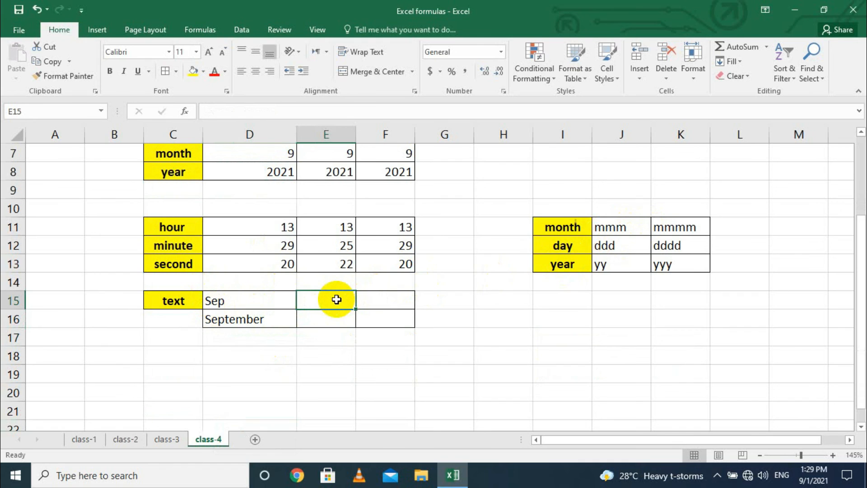
pyautogui.write('=tex')
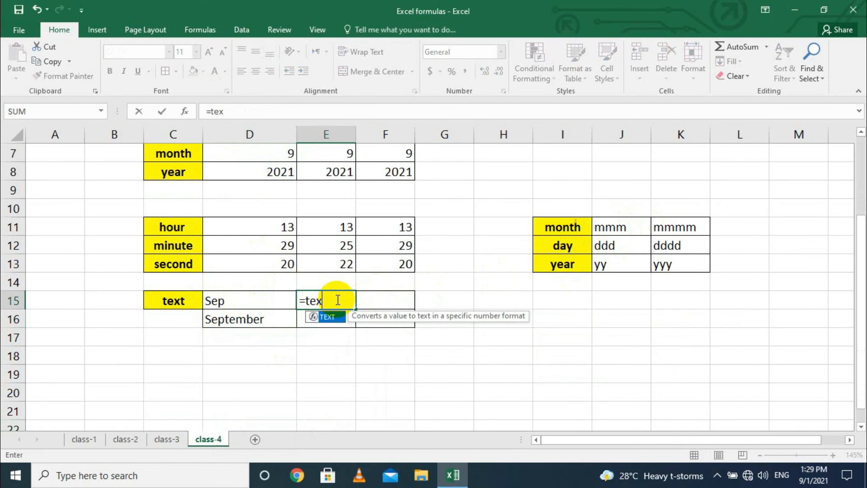
pyautogui.write('t(')
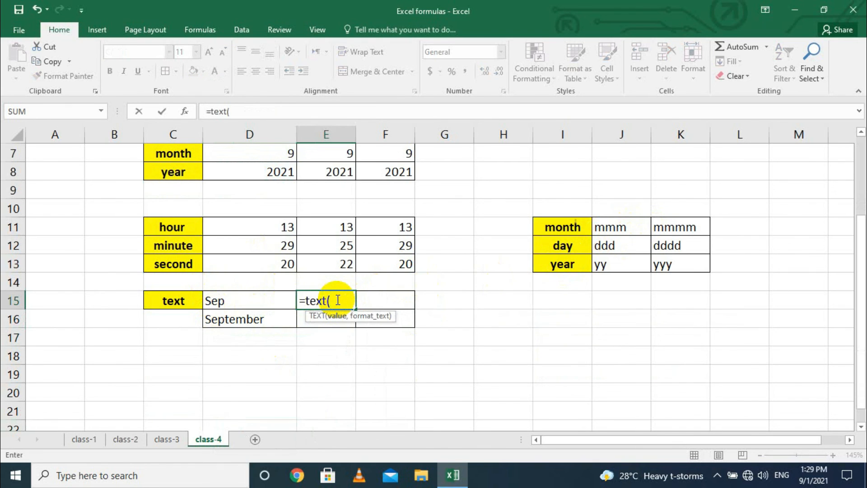
pyautogui.scroll(2, 332, 289)
pyautogui.click(271, 174)
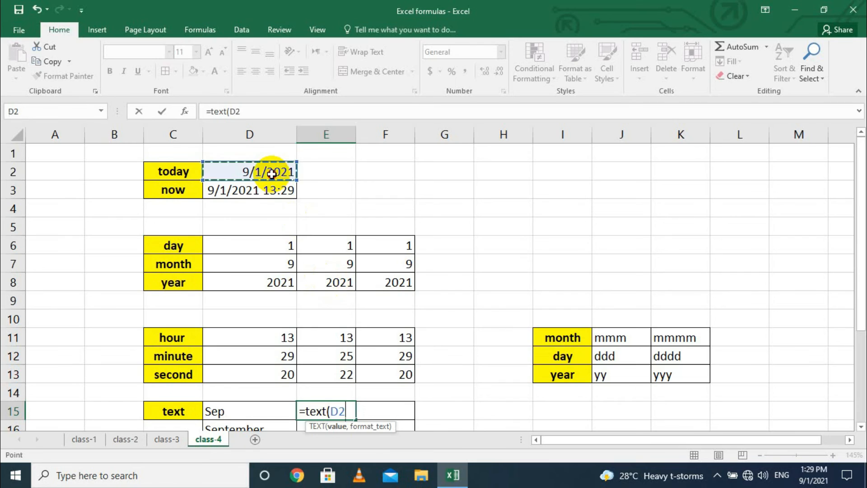
pyautogui.scroll(-3, 362, 298)
pyautogui.write(',"ddd')
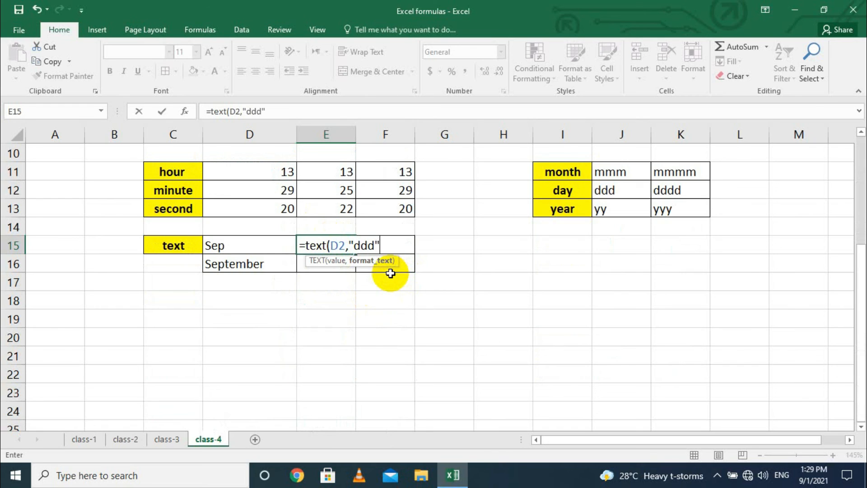
pyautogui.write('")')
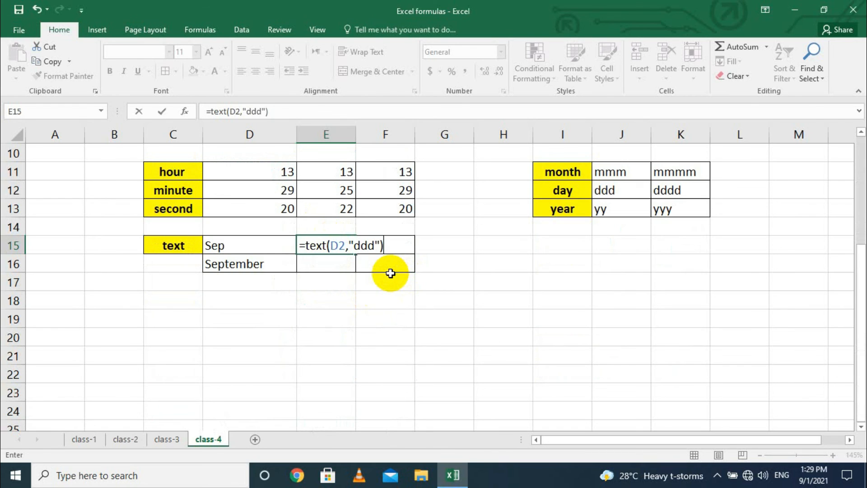
pyautogui.press('Return')
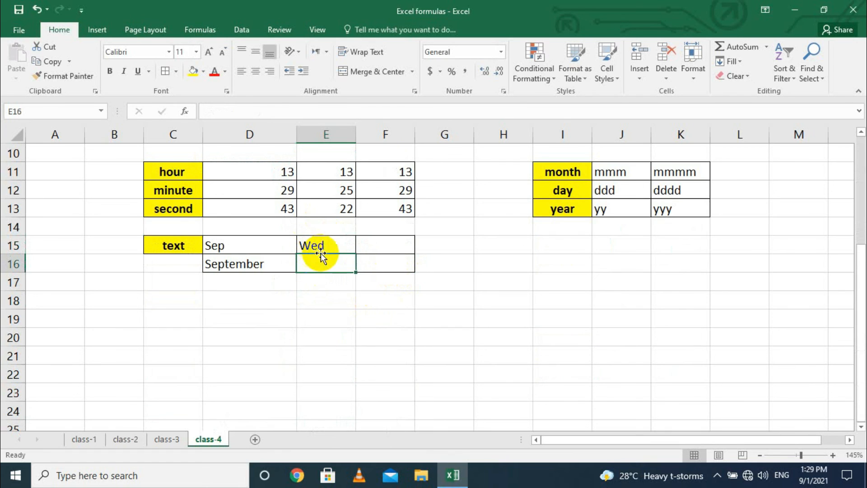
# Step: Enter =text(D2,"dddd") in cell E16 for the full weekday name and widen column E to fit its contents
pyautogui.write('=')
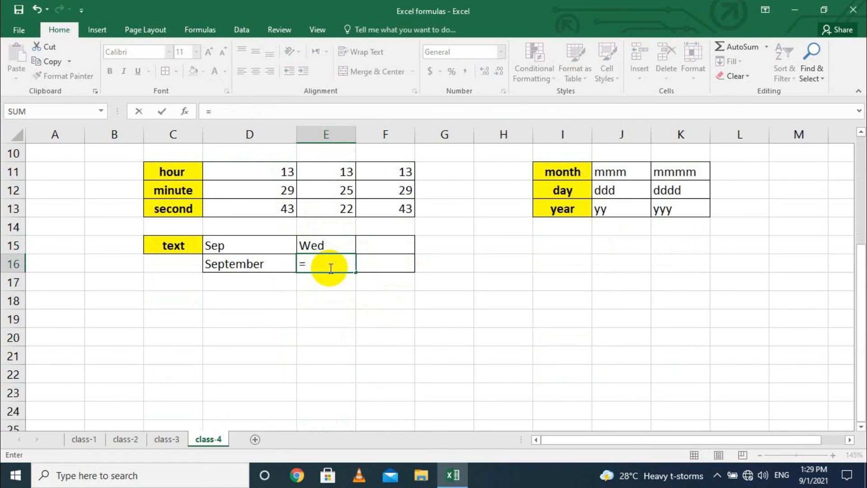
pyautogui.write('text')
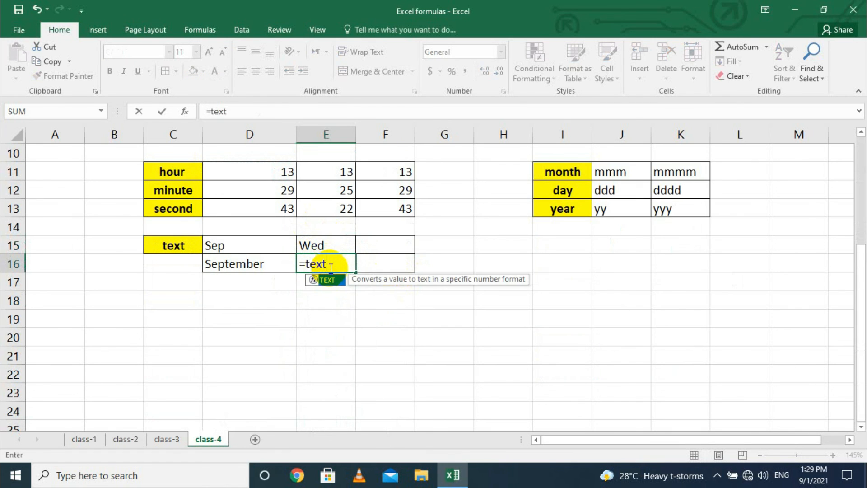
pyautogui.write('(')
pyautogui.scroll(3, 345, 232)
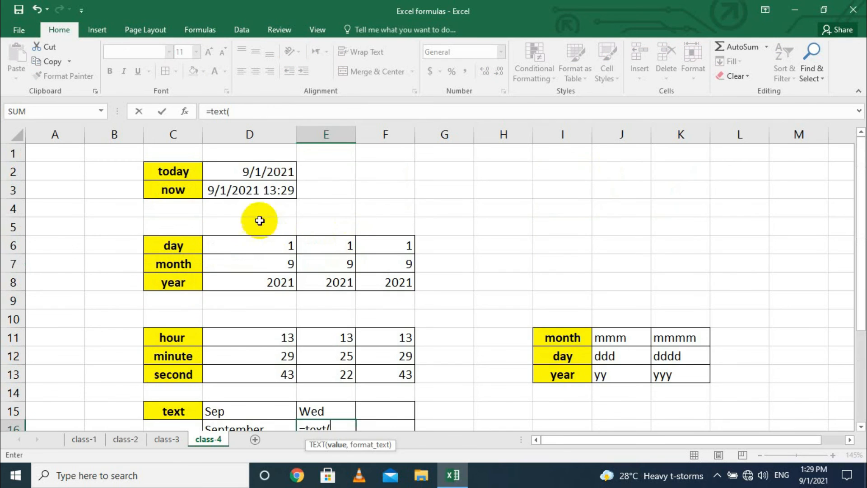
pyautogui.click(267, 172)
pyautogui.scroll(-3, 349, 377)
pyautogui.write(',')
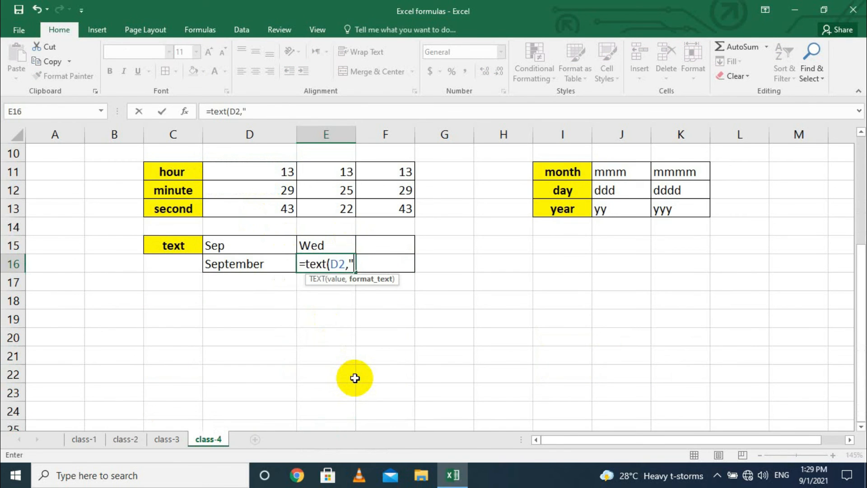
pyautogui.write('dddd')
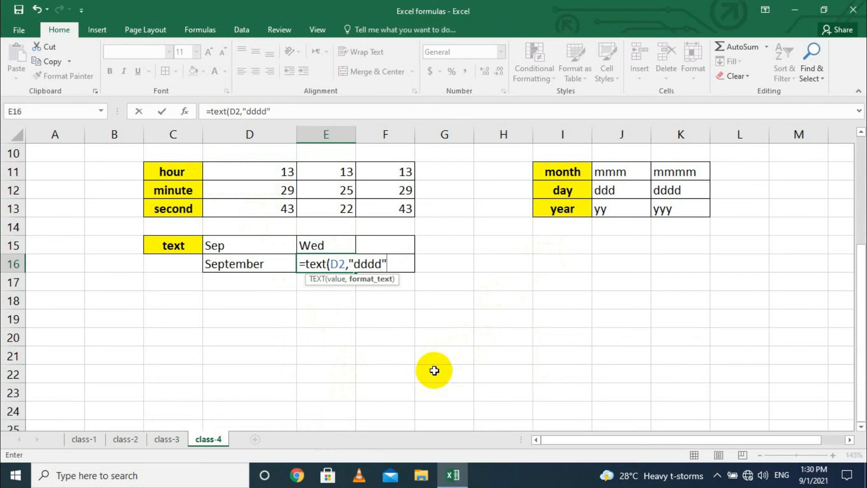
pyautogui.press('Return')
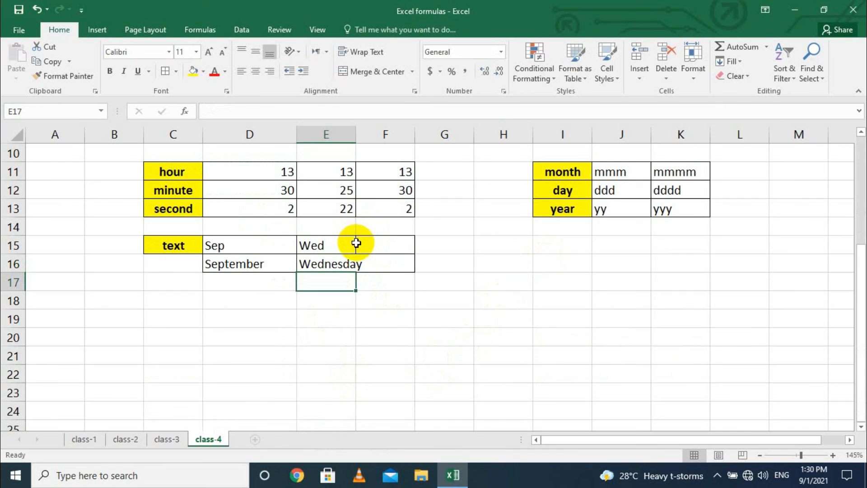
pyautogui.doubleClick(356, 134)
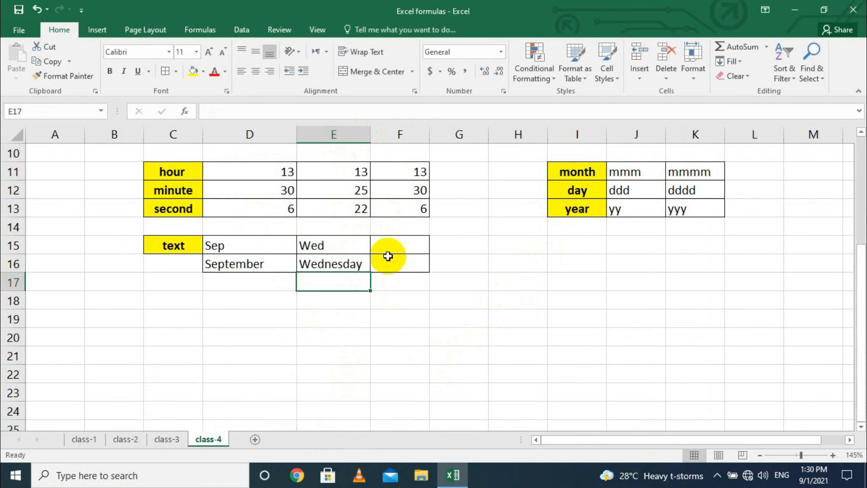
# Step: Enter the formula =text(D2,"yy") in cell F15 to give the two-digit year of today's date
pyautogui.click(390, 252)
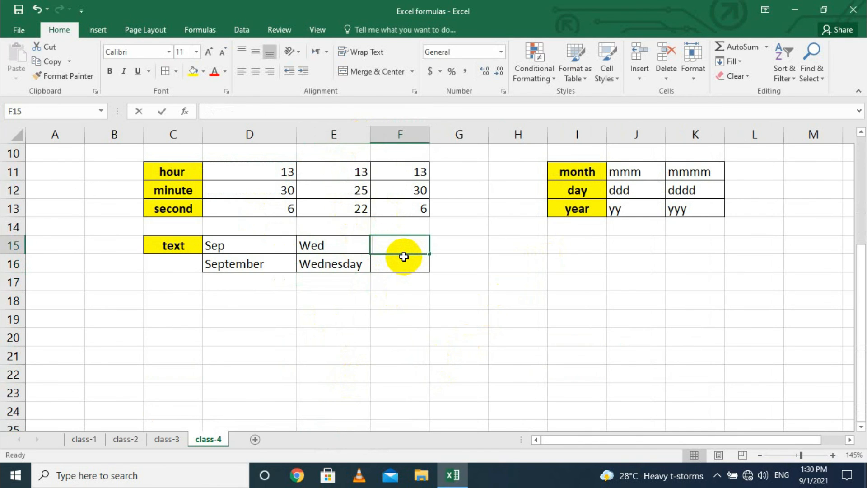
pyautogui.write('=text(')
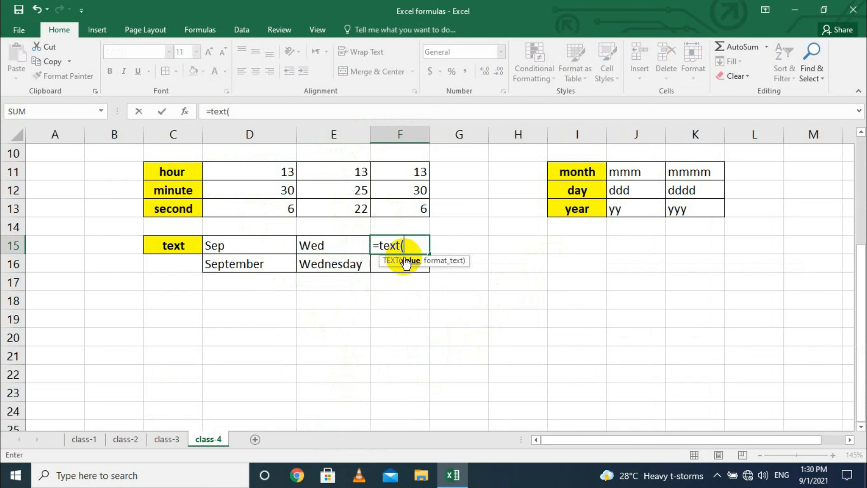
pyautogui.scroll(3, 405, 262)
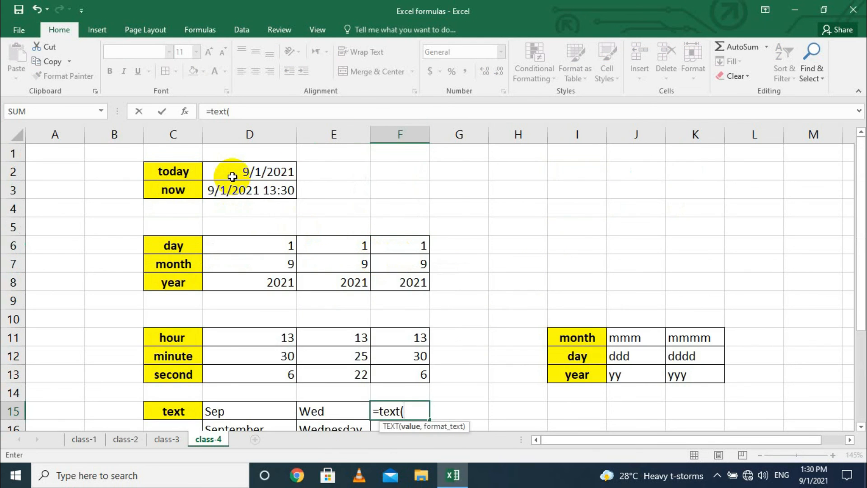
pyautogui.click(232, 174)
pyautogui.scroll(-2, 383, 316)
pyautogui.write(',')
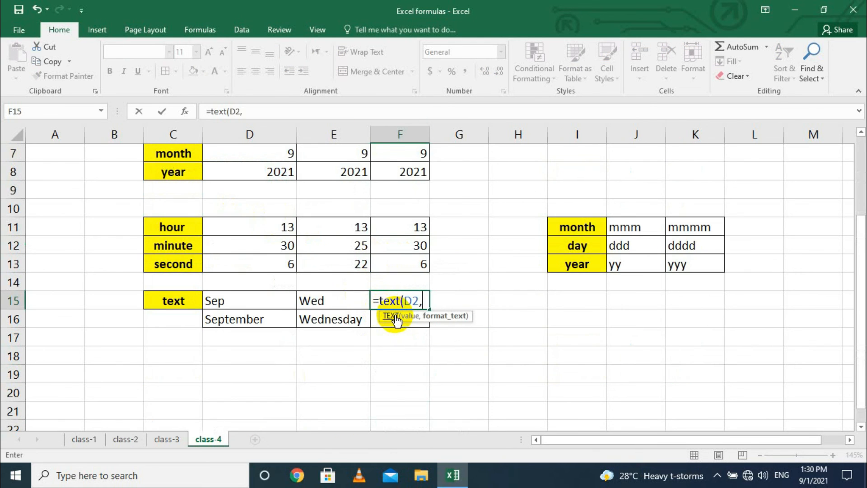
pyautogui.write('"yy')
pyautogui.press('Return')
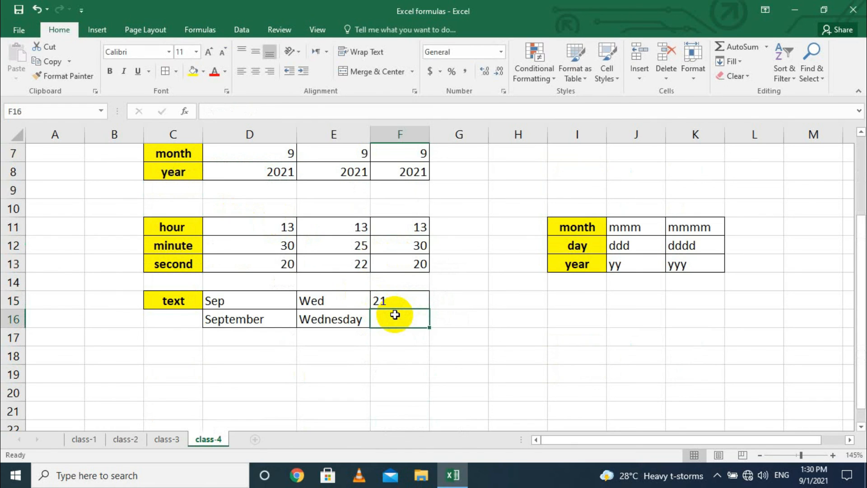
# Step: Enter a TEXT formula in cell F16 that formats today's date in D2 with the year code "yyy"
pyautogui.write('=')
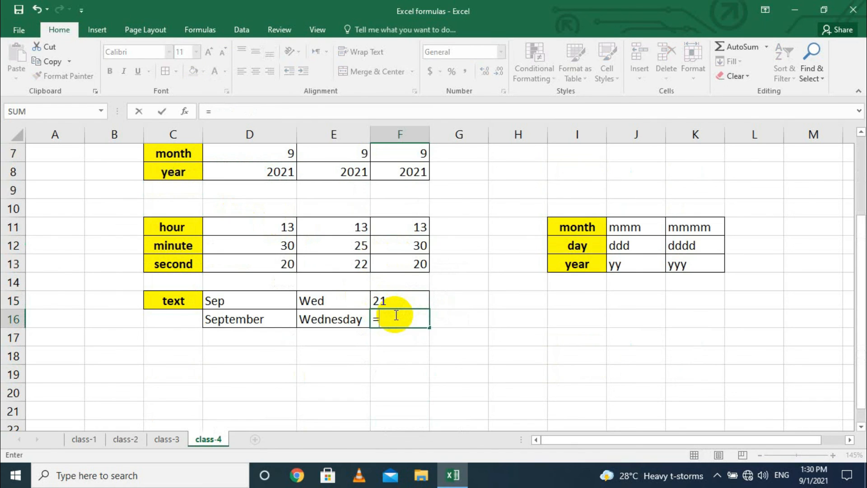
pyautogui.write('text')
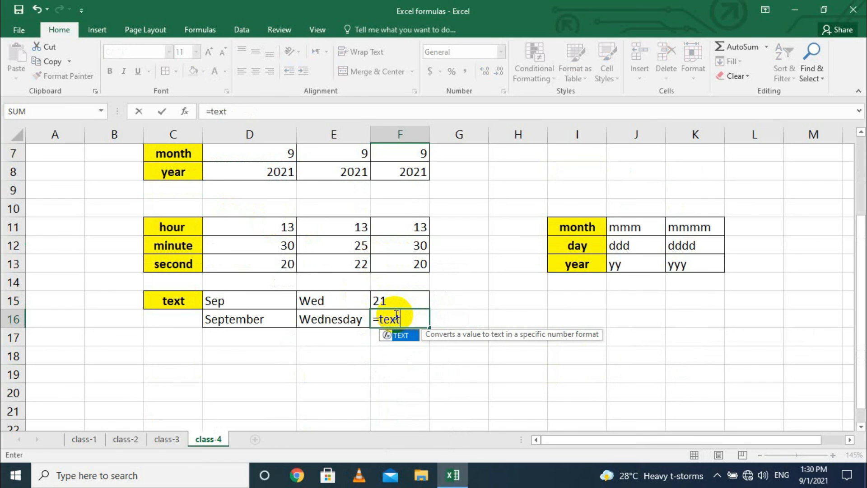
pyautogui.write('(')
pyautogui.scroll(2, 324, 273)
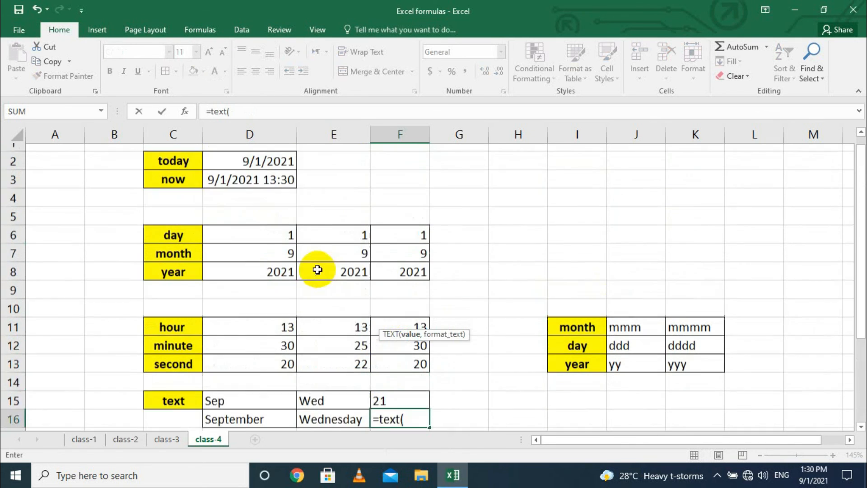
pyautogui.click(246, 168)
pyautogui.scroll(-3, 325, 276)
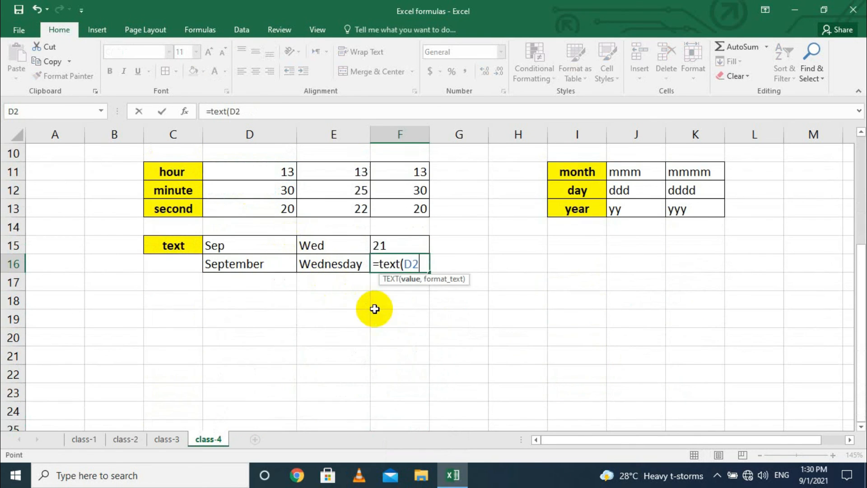
pyautogui.write(',')
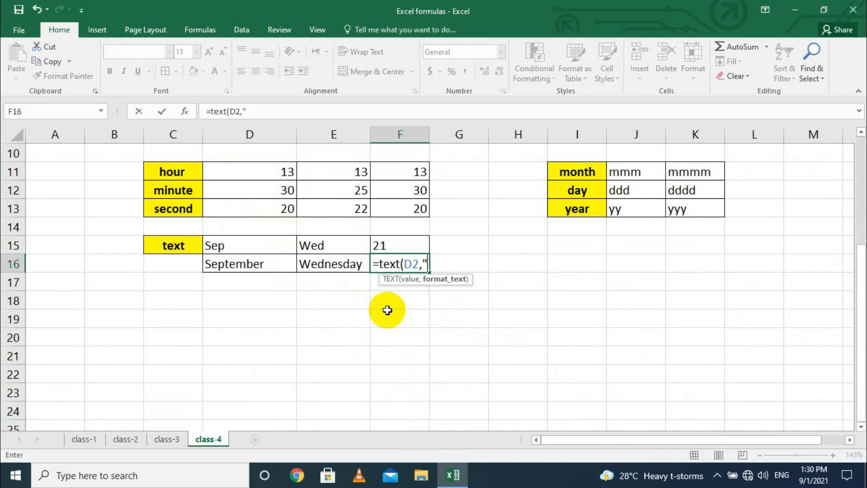
pyautogui.write('"ddd')
pyautogui.write('yy')
pyautogui.write('y")')
pyautogui.press('Return')
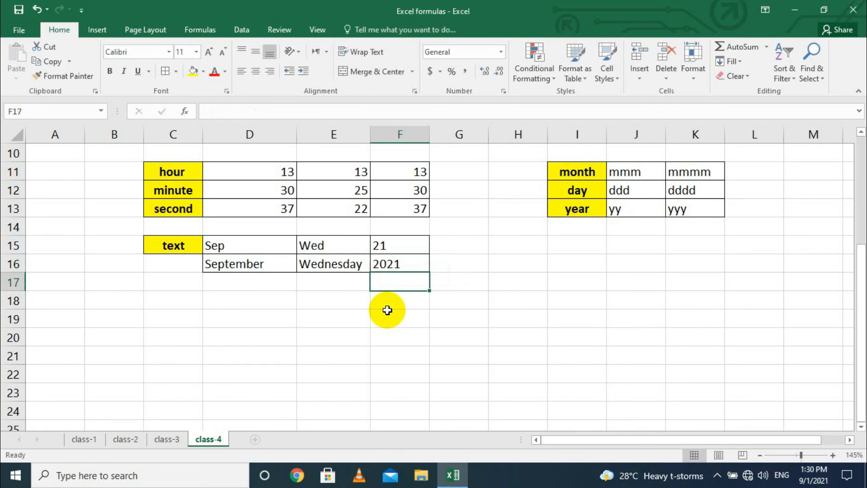
pyautogui.scroll(2, 395, 286)
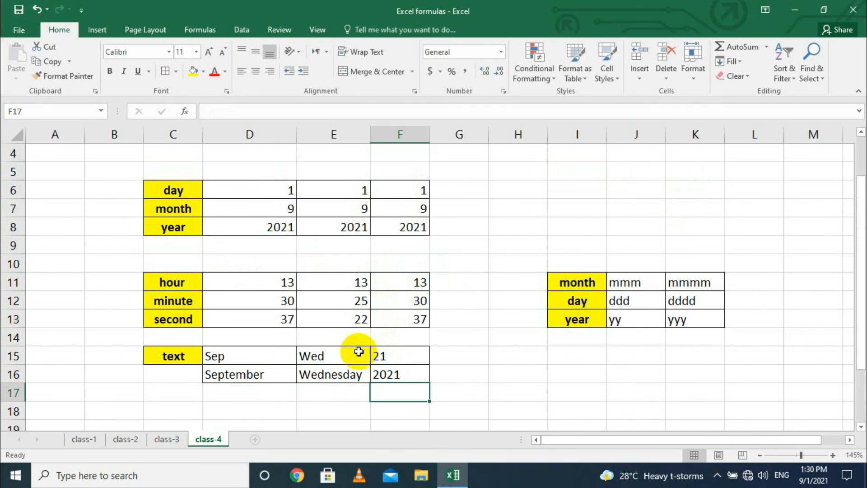
pyautogui.scroll(1, 348, 329)
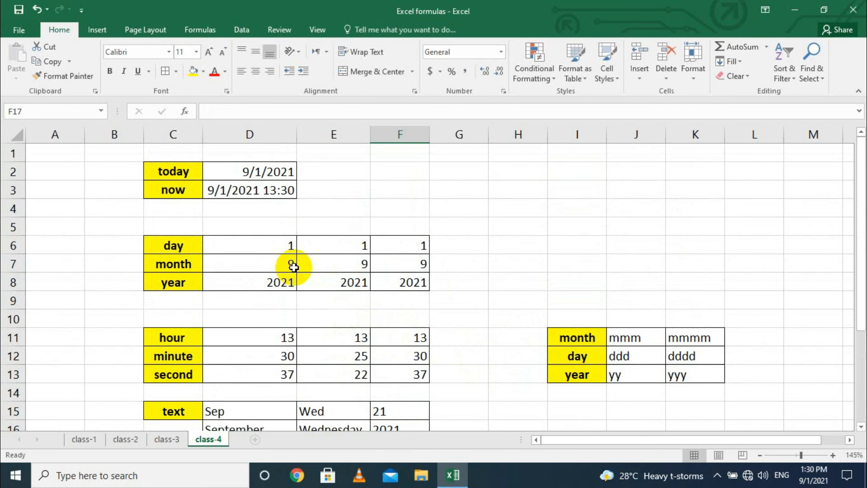
pyautogui.scroll(-2, 362, 239)
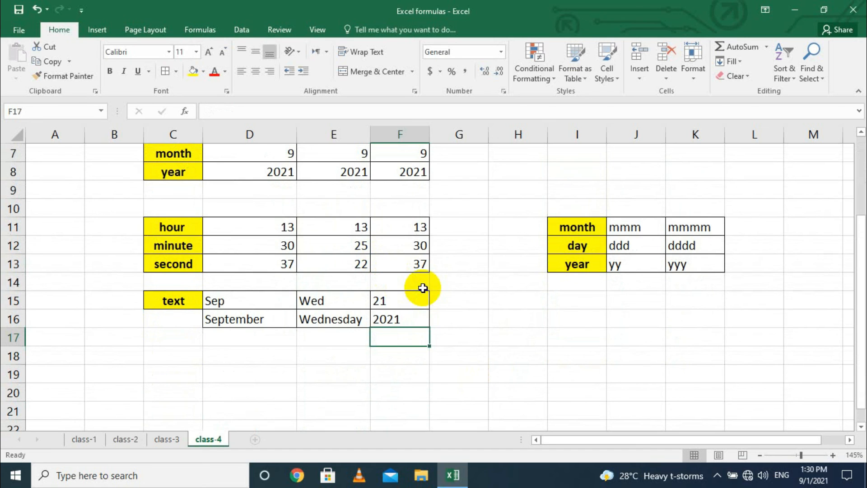
pyautogui.scroll(2, 467, 332)
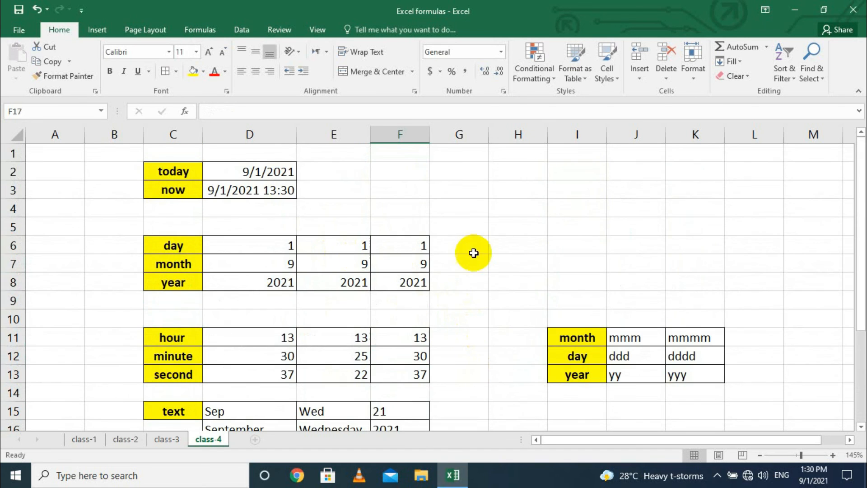
pyautogui.click(497, 226)
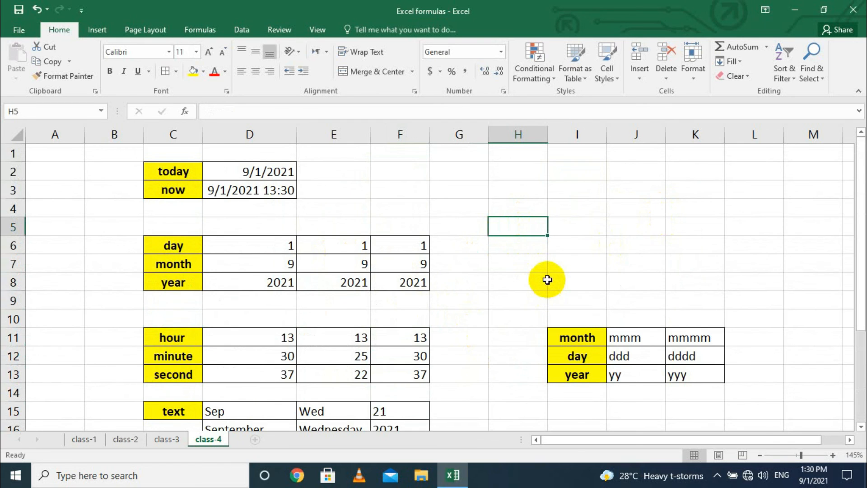
pyautogui.scroll(-2, 469, 286)
pyautogui.scroll(2, 499, 300)
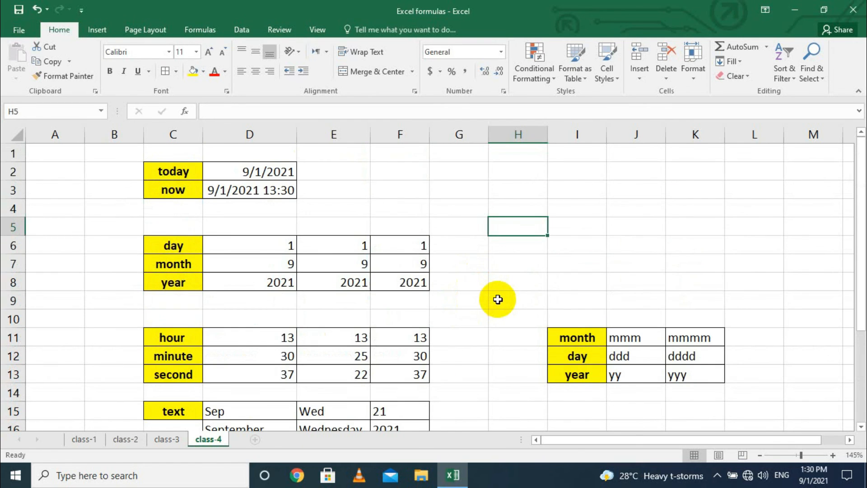